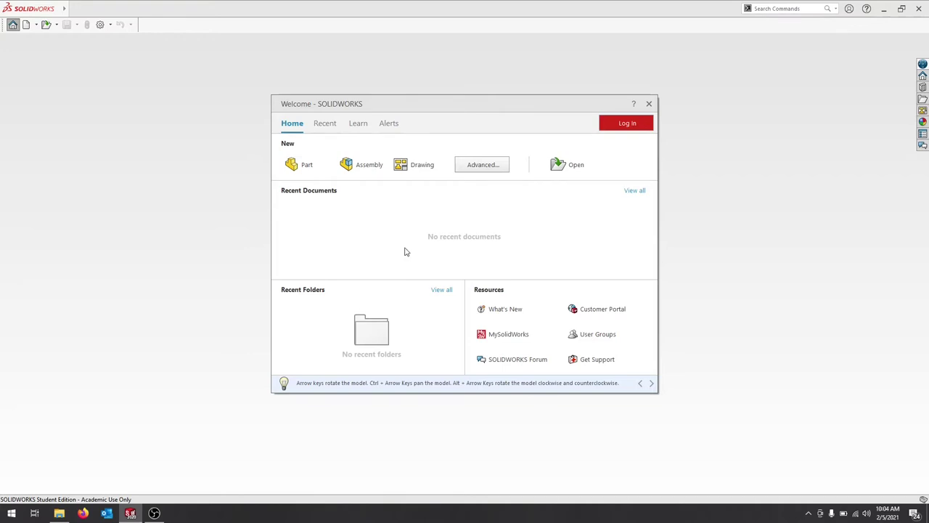
# Start a new part, keeping IPS units and choosing ANSI as the dimension standard.
pyautogui.click(305, 165)
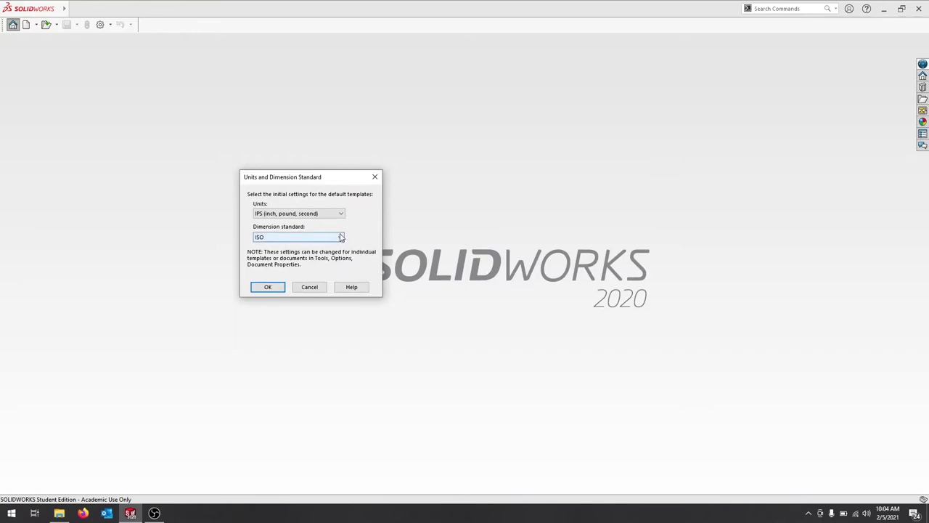
pyautogui.click(341, 237)
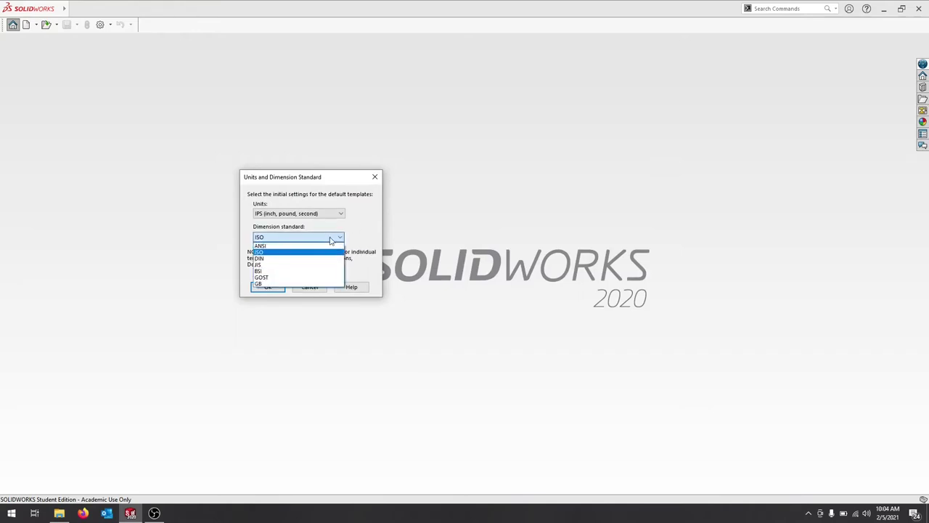
pyautogui.click(275, 246)
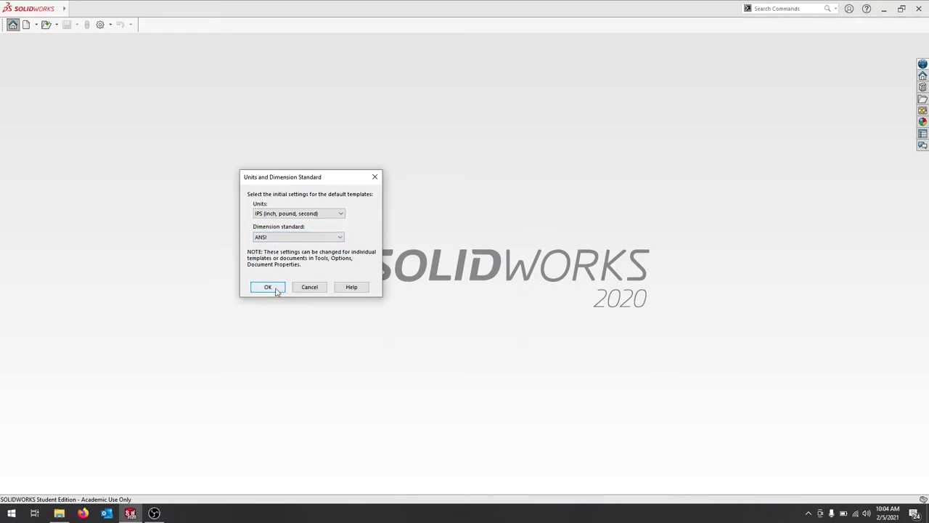
pyautogui.click(275, 290)
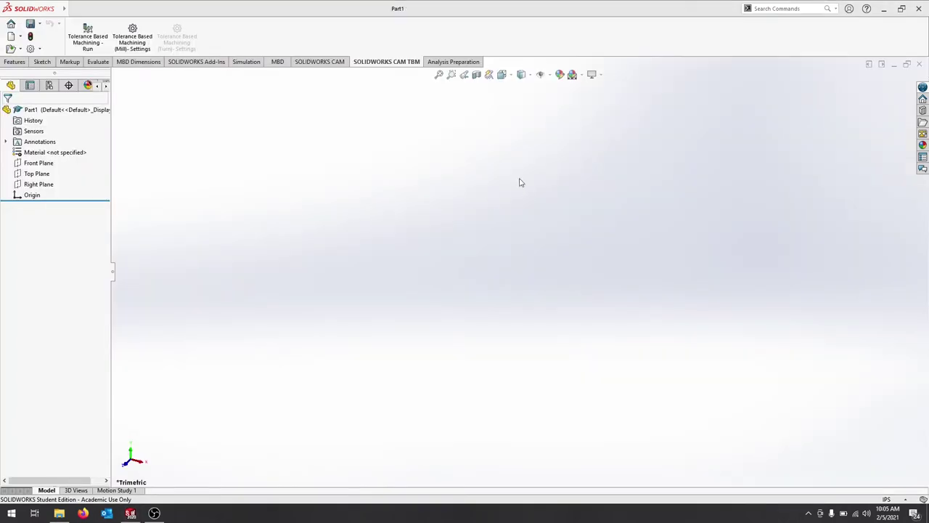
# Show the Features tab, then dock the Sheet Metal toolbar and remove it again.
pyautogui.click(14, 61)
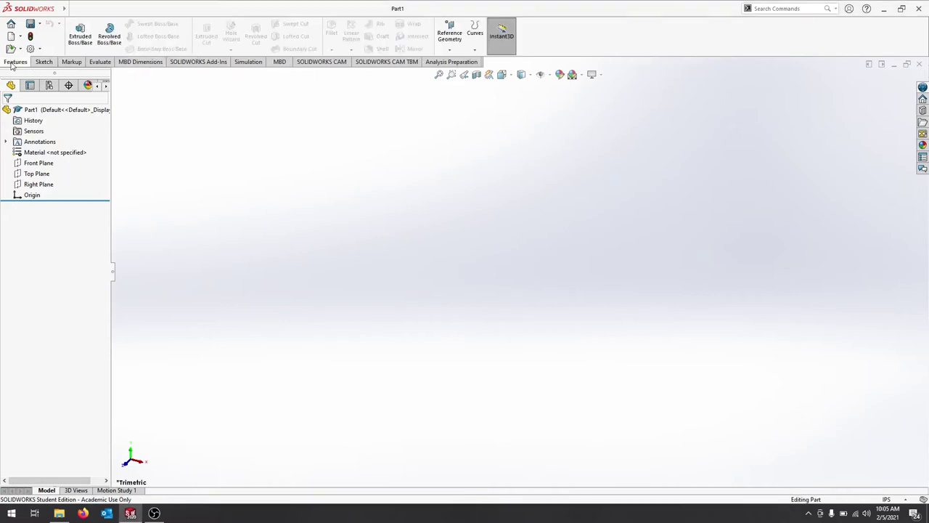
pyautogui.rightClick(656, 10)
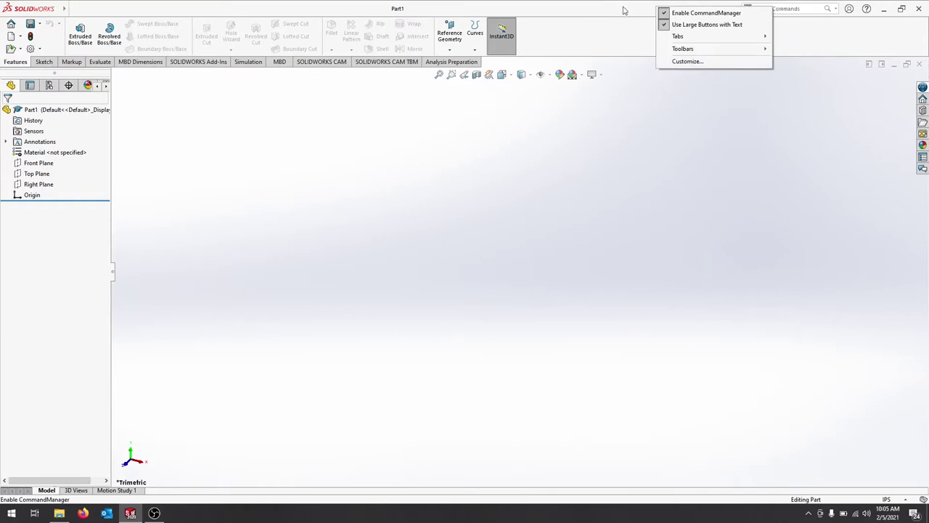
pyautogui.moveTo(714, 50)
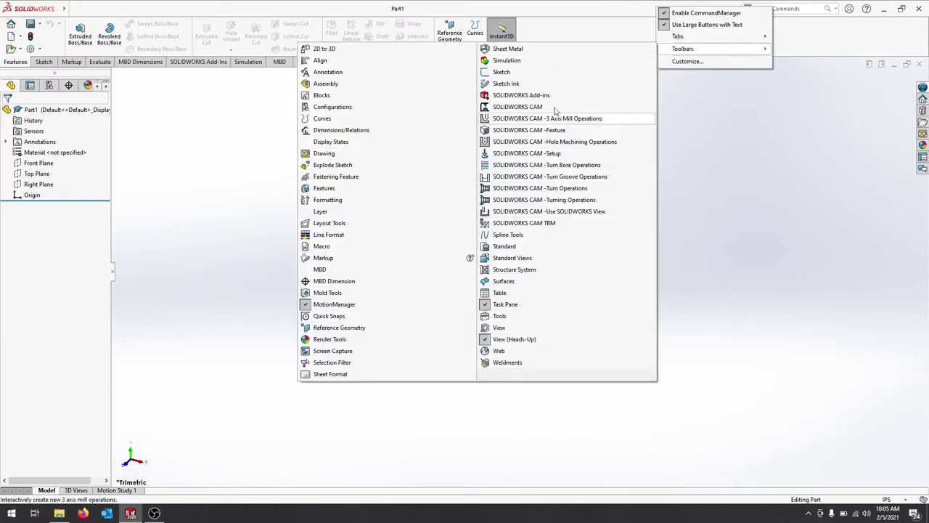
pyautogui.click(516, 49)
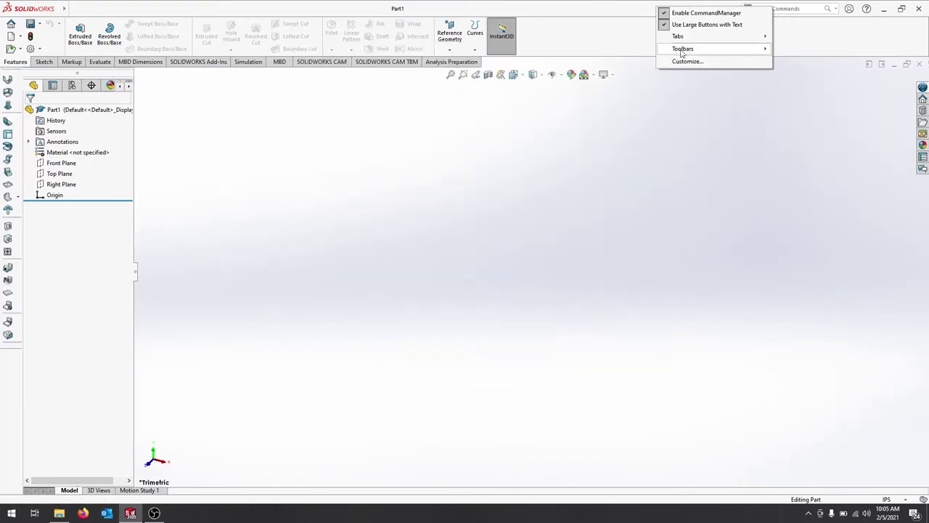
pyautogui.click(591, 53)
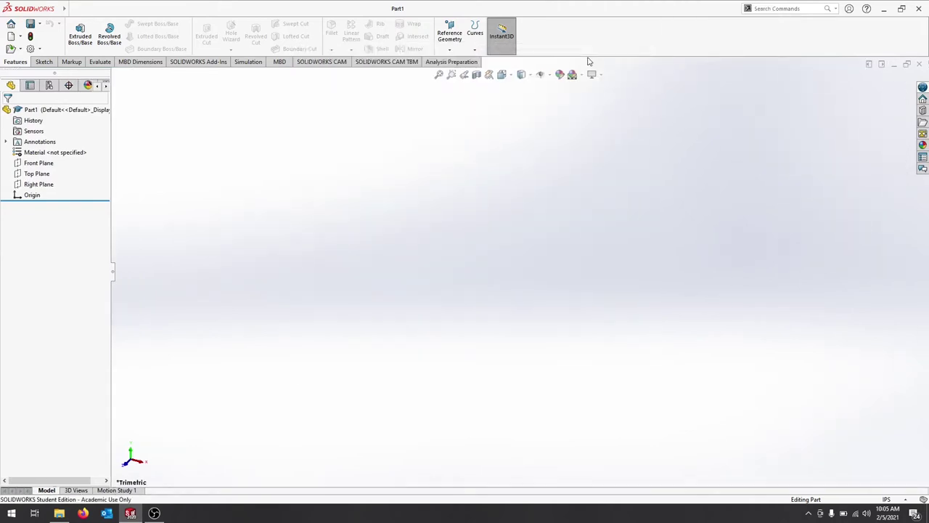
# Switch back and forth between the Sketch and Features tabs, ending on Features.
pyautogui.click(43, 62)
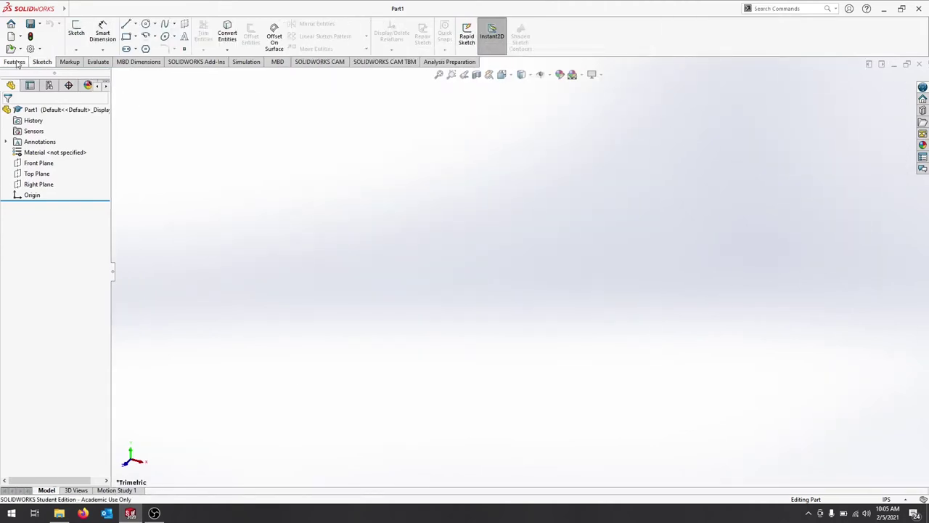
pyautogui.click(16, 62)
pyautogui.click(43, 62)
pyautogui.click(15, 62)
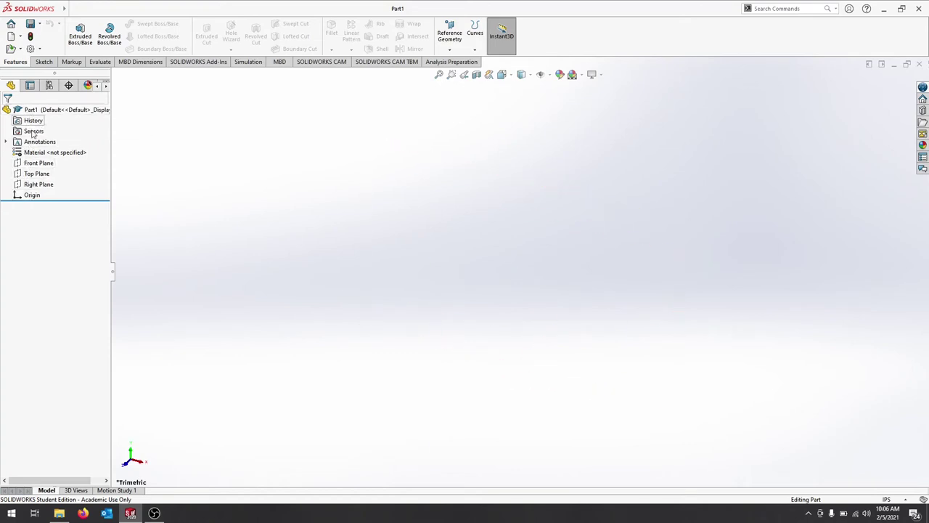
pyautogui.click(30, 86)
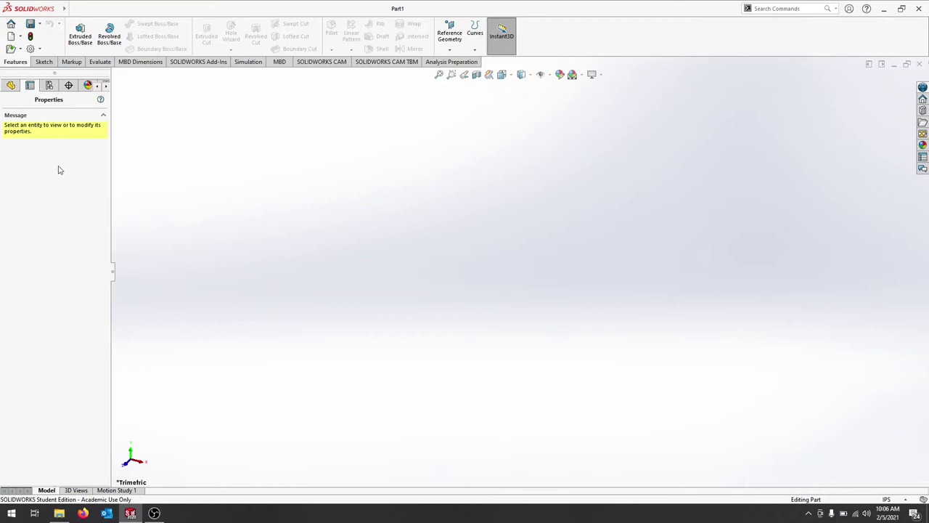
pyautogui.click(49, 86)
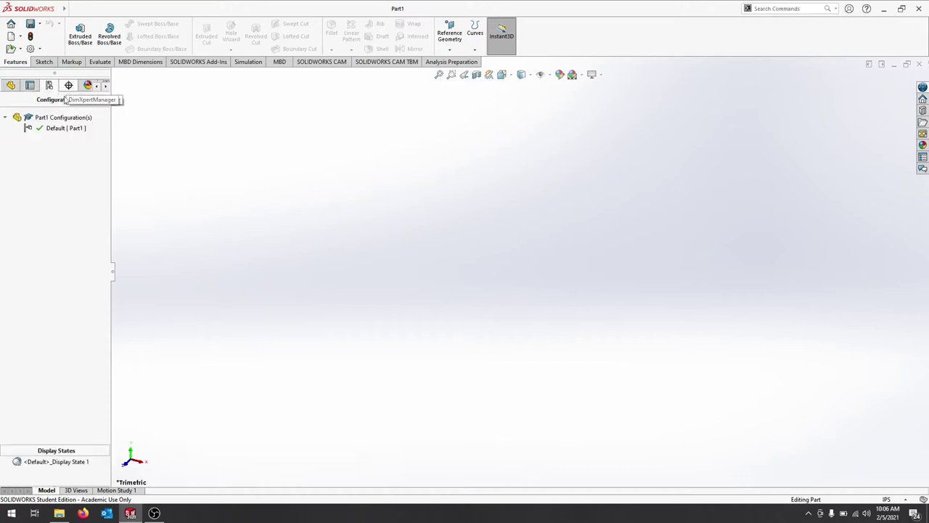
pyautogui.click(68, 85)
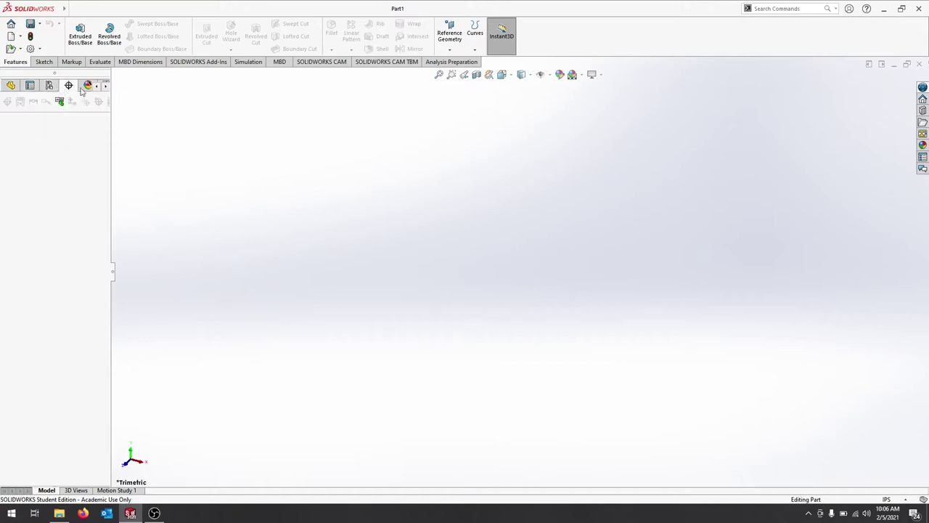
pyautogui.click(87, 86)
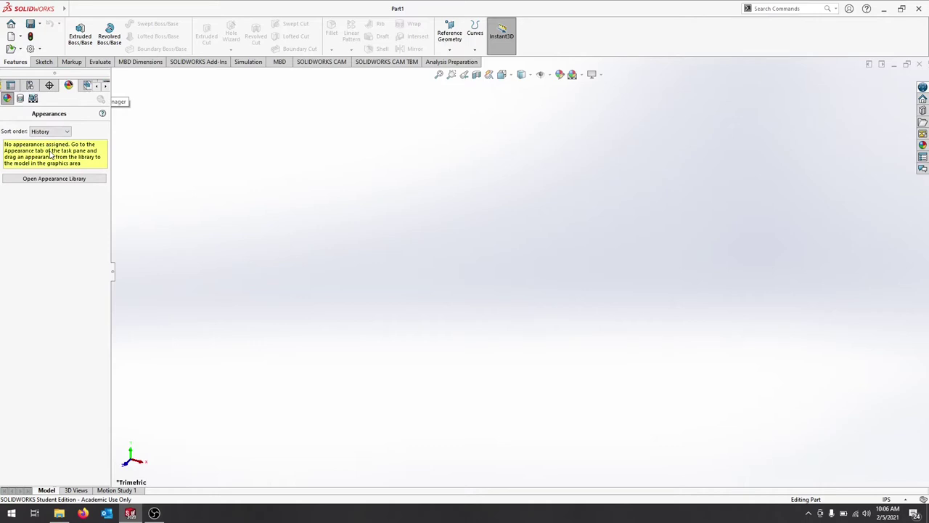
pyautogui.click(106, 86)
pyautogui.click(107, 86)
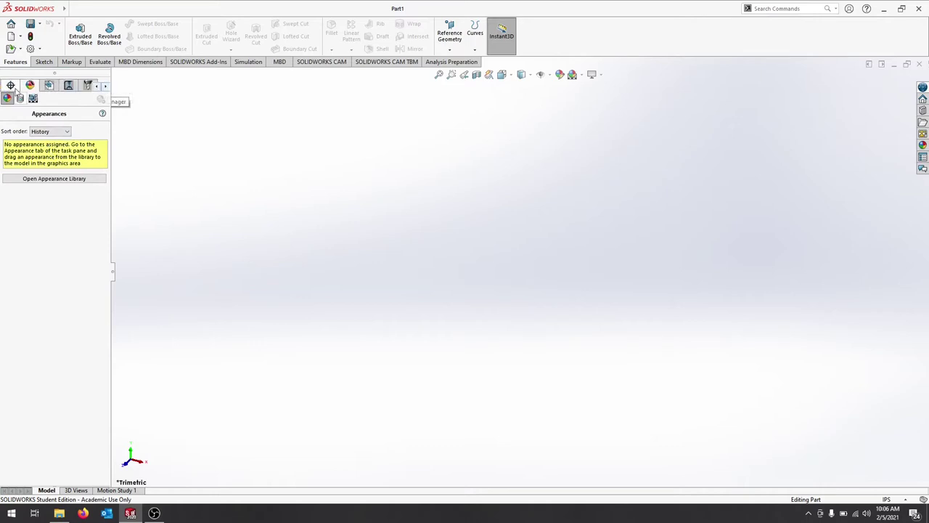
pyautogui.click(98, 88)
pyautogui.click(97, 88)
pyautogui.click(97, 87)
pyautogui.click(10, 85)
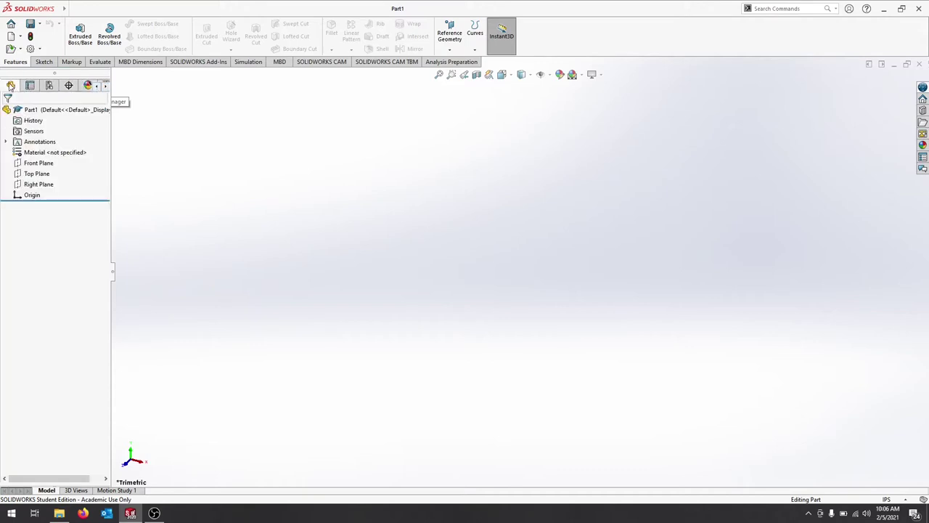
# Select the Front, Top and Right Planes in turn, then the Front Plane again.
pyautogui.click(40, 163)
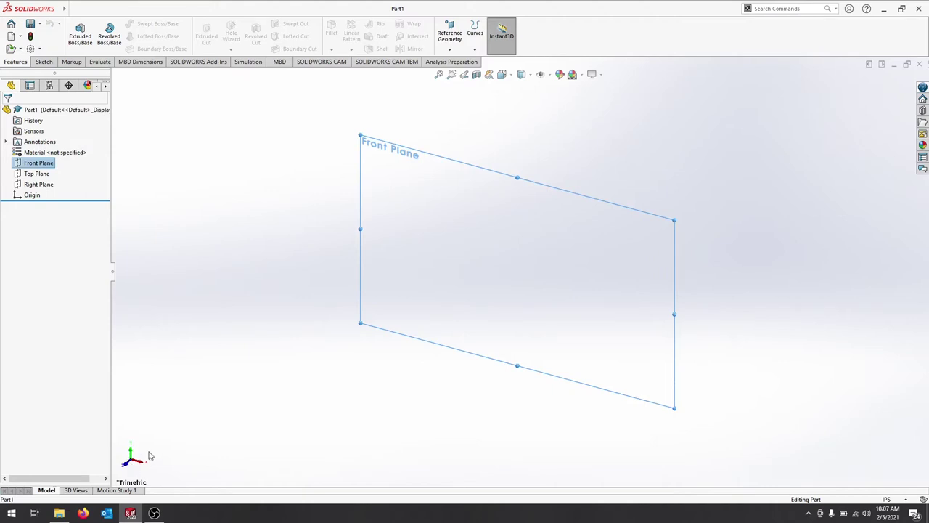
pyautogui.click(38, 173)
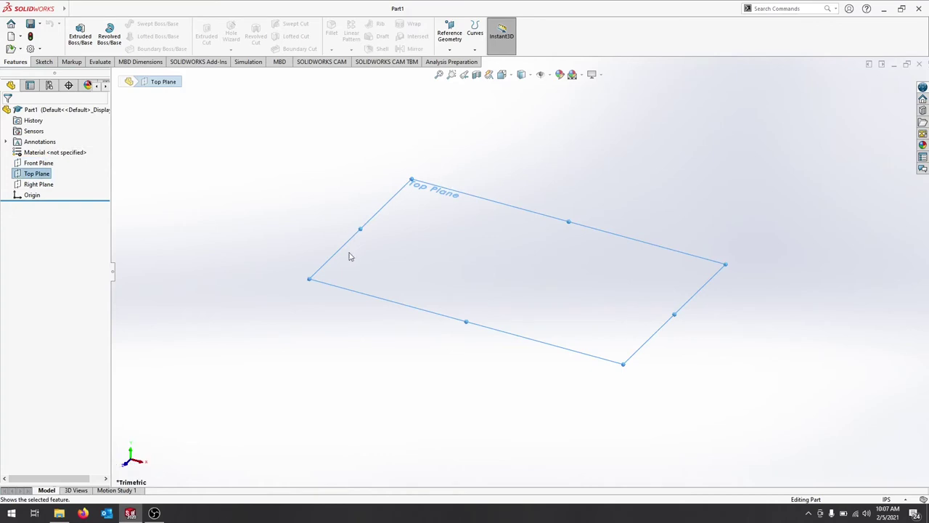
pyautogui.click(36, 184)
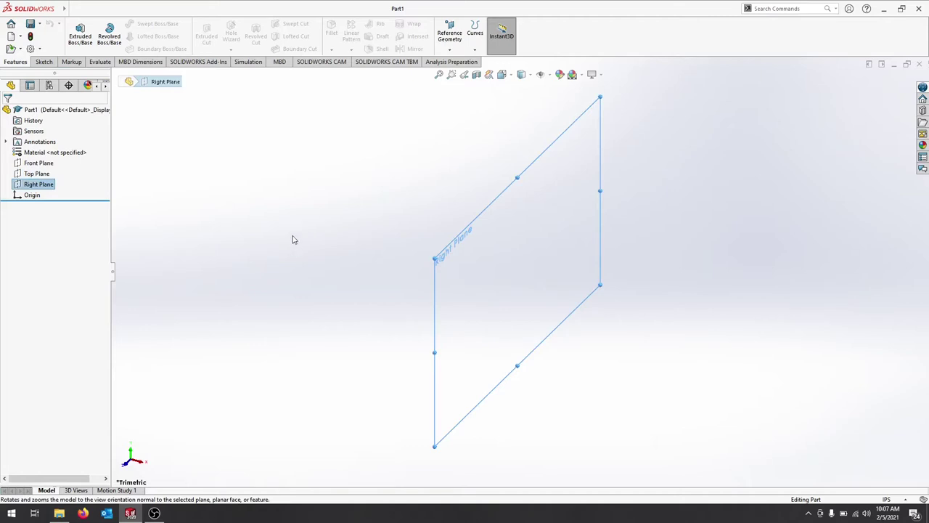
pyautogui.click(46, 164)
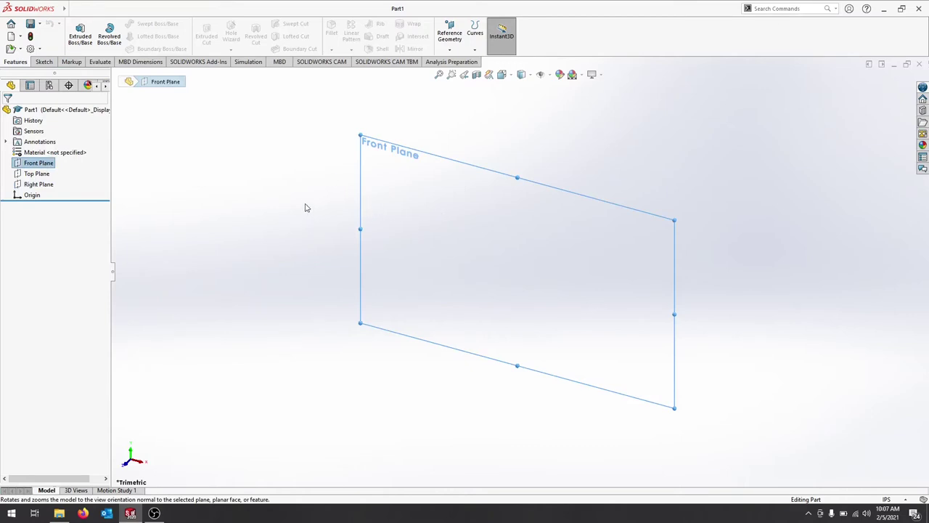
# Orbit, zoom and pan around the Front Plane, viewing it edge-on and tilted.
pyautogui.moveTo(313, 196); pyautogui.dragTo(295, 185, button='middle')
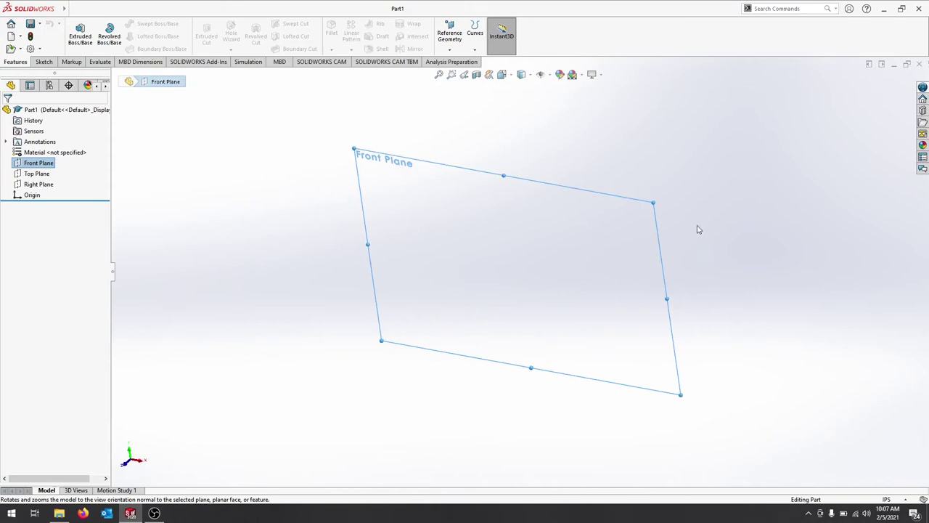
pyautogui.moveTo(688, 230); pyautogui.dragTo(709, 77, button='middle')
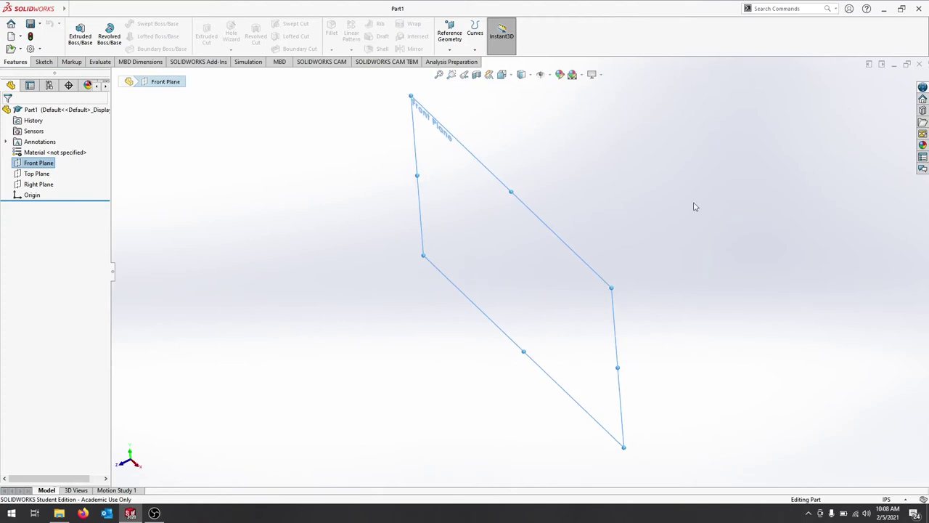
pyautogui.moveTo(721, 344); pyautogui.dragTo(742, 343, button='middle')
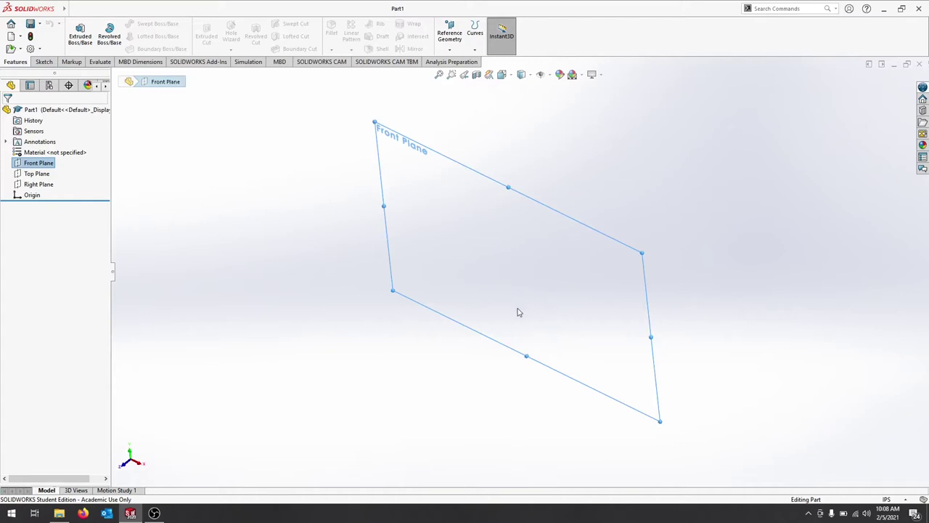
pyautogui.keyDown('shift'); pyautogui.moveTo(495, 299); pyautogui.dragTo(536, 313, button='middle'); pyautogui.keyUp('shift')
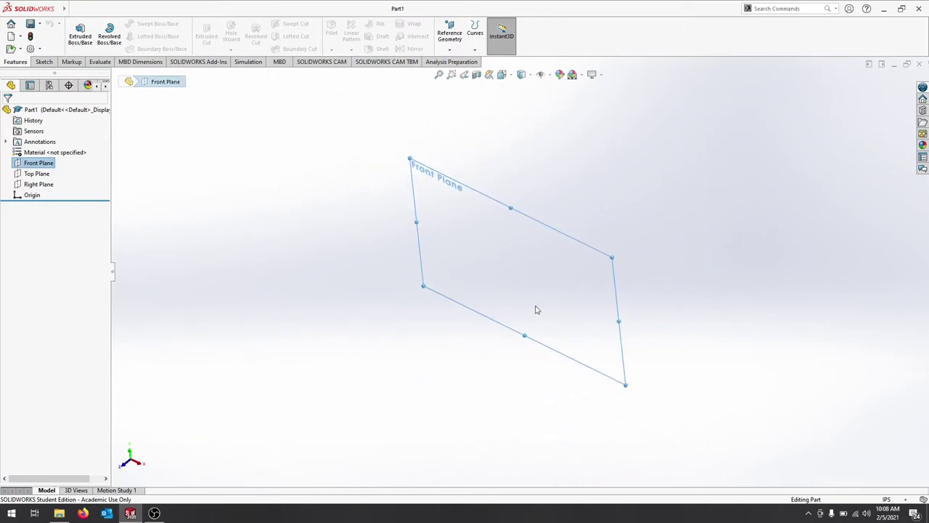
pyautogui.keyDown('ctrl'); pyautogui.moveTo(523, 265); pyautogui.dragTo(486, 256, button='middle'); pyautogui.keyUp('ctrl')
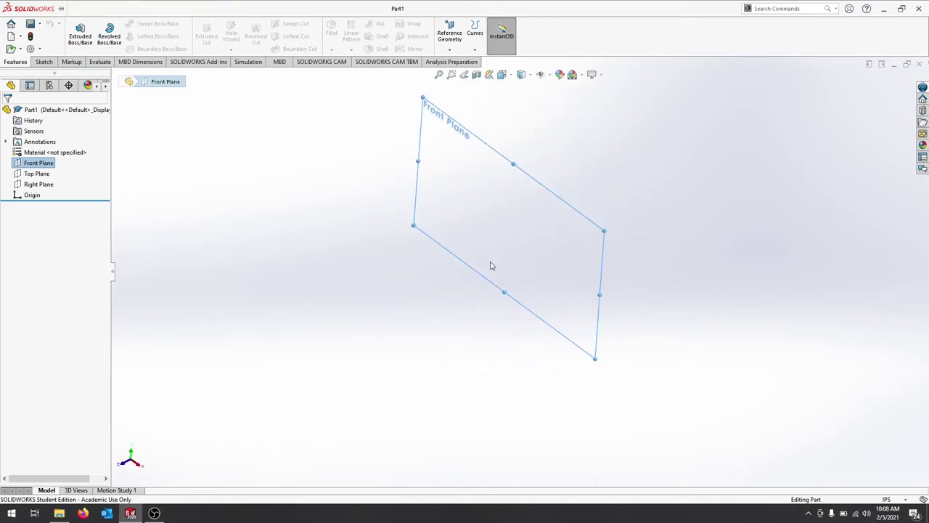
pyautogui.scroll(3, 490, 266)
pyautogui.scroll(-5, 487, 315)
pyautogui.scroll(3, 504, 220)
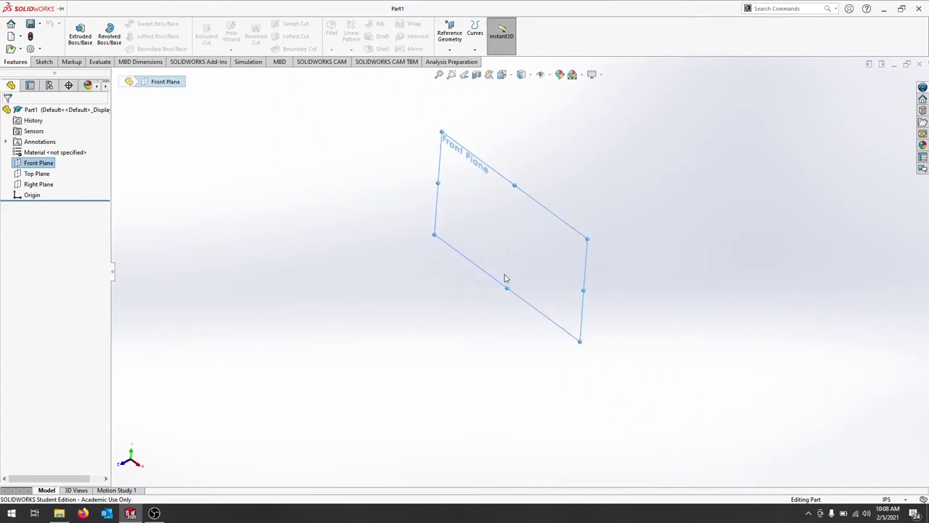
pyautogui.keyDown('ctrl'); pyautogui.moveTo(503, 252); pyautogui.dragTo(474, 266, button='middle'); pyautogui.keyUp('ctrl')
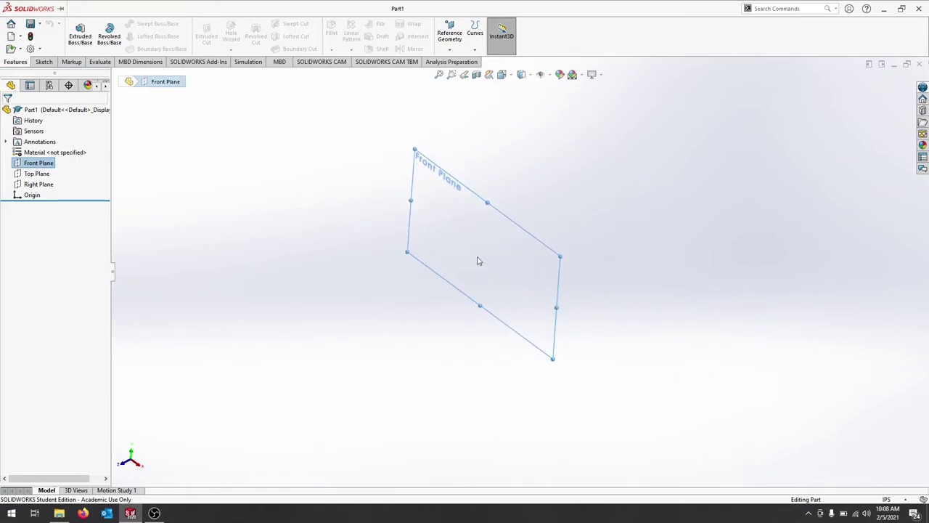
pyautogui.moveTo(476, 258); pyautogui.dragTo(580, 143, button='middle')
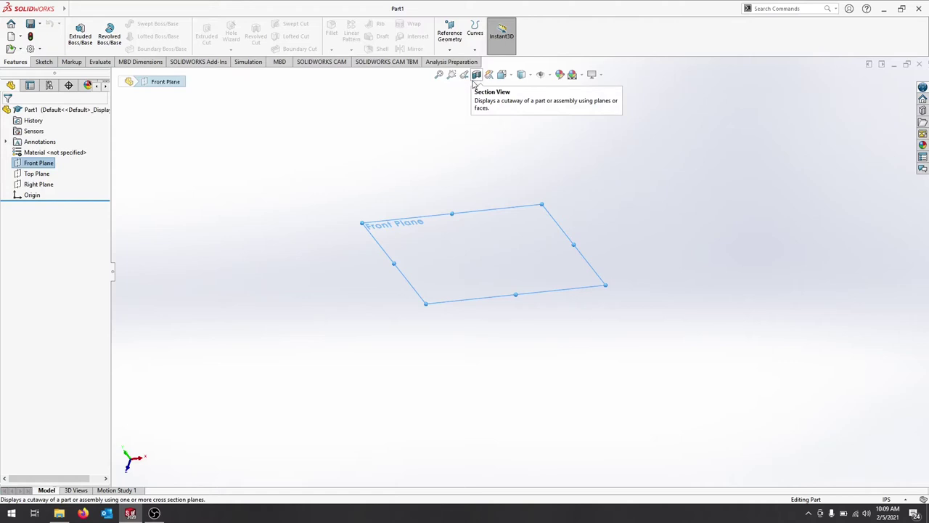
# Turn the view to face the Front Plane using the View Orientation choices.
pyautogui.click(511, 77)
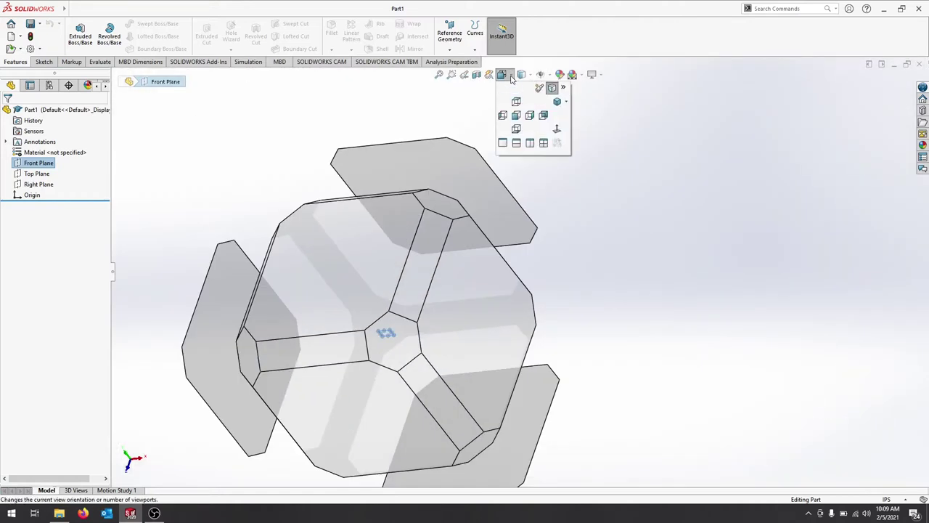
pyautogui.click(511, 77)
pyautogui.click(511, 77)
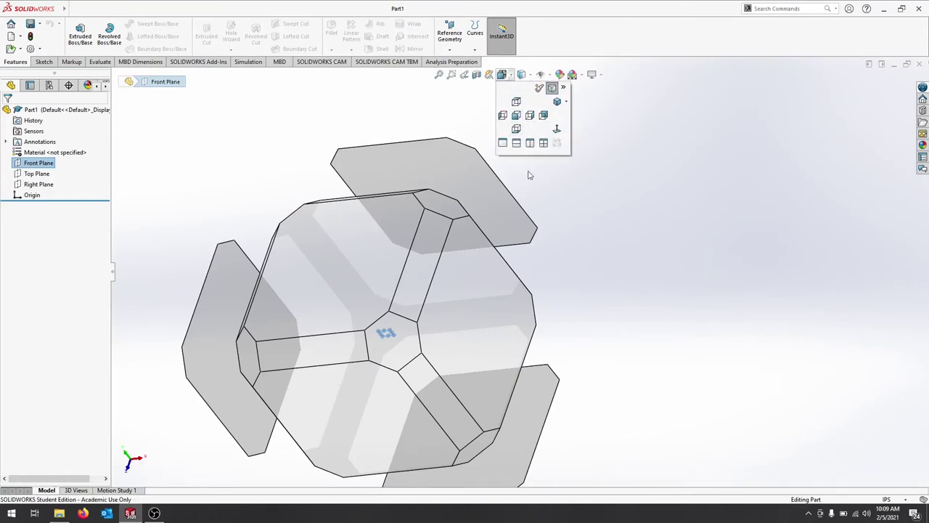
pyautogui.moveTo(431, 160)
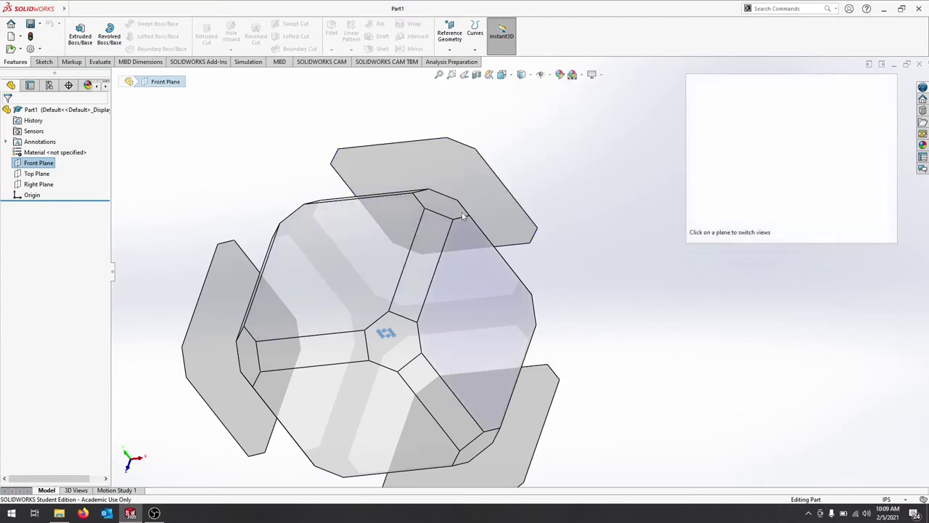
pyautogui.click(380, 419)
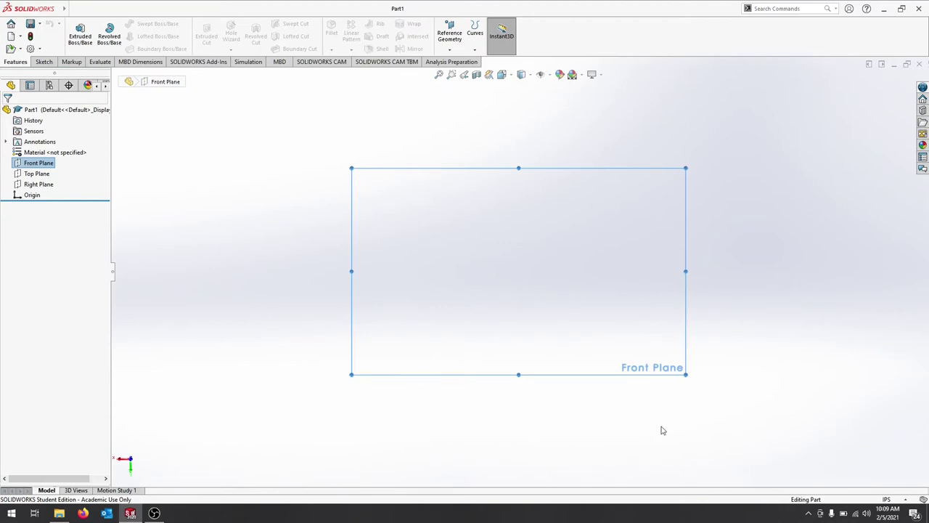
# Orbit to a side view with the Front Plane edge-on, then reselect the Front Plane.
pyautogui.click(513, 77)
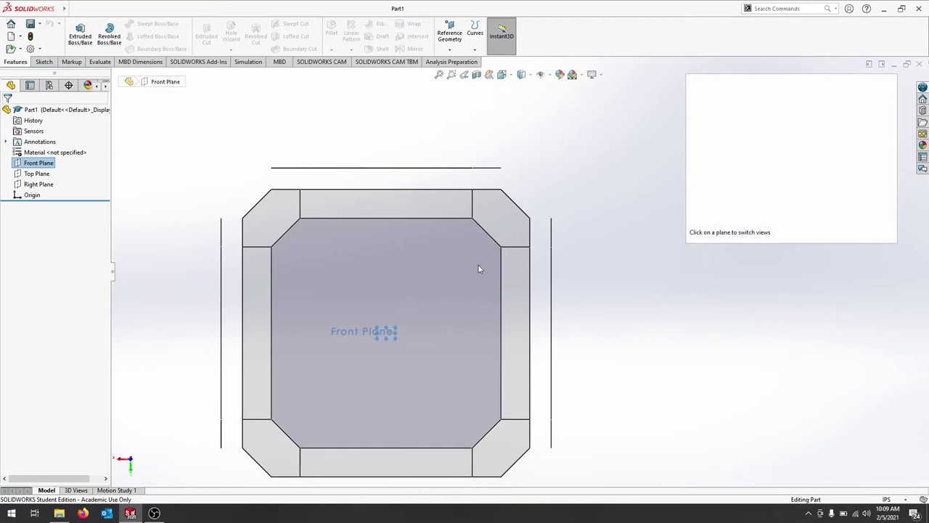
pyautogui.moveTo(478, 269); pyautogui.dragTo(485, 331, button='middle')
pyautogui.click(486, 332)
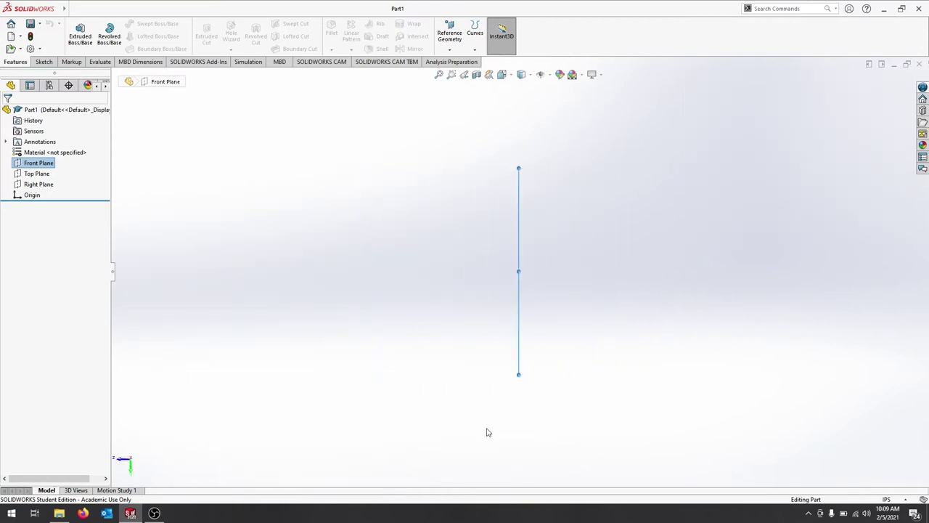
pyautogui.click(450, 389)
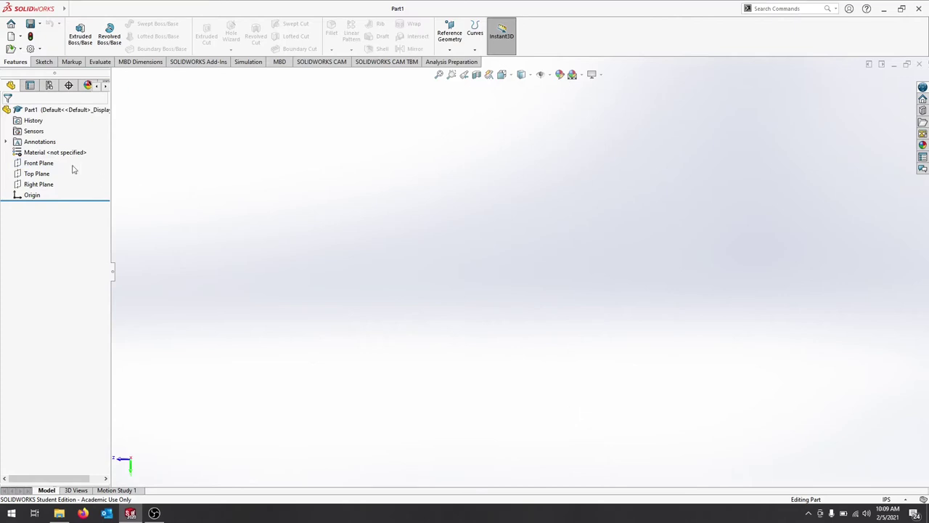
pyautogui.click(44, 163)
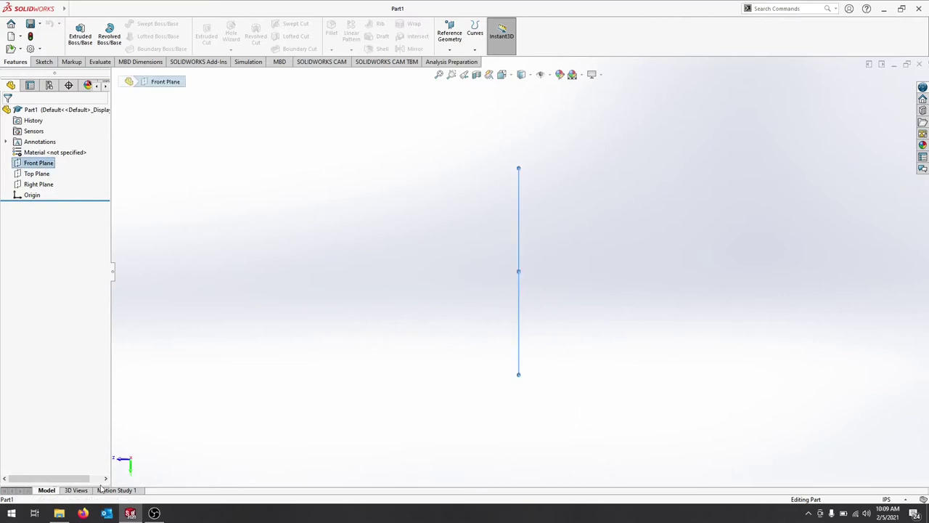
# Alternate between side views and a tilted 3D angle, finishing in the Isometric view.
pyautogui.click(504, 75)
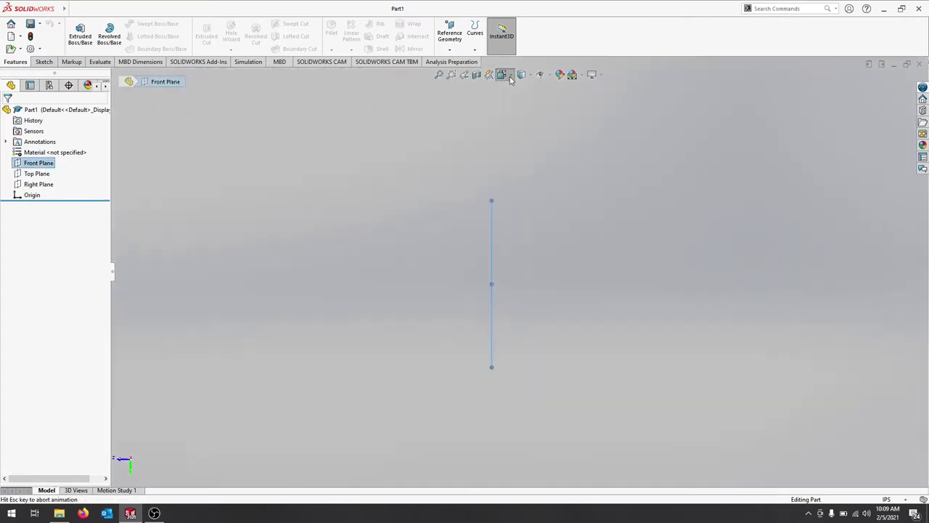
pyautogui.click(353, 260)
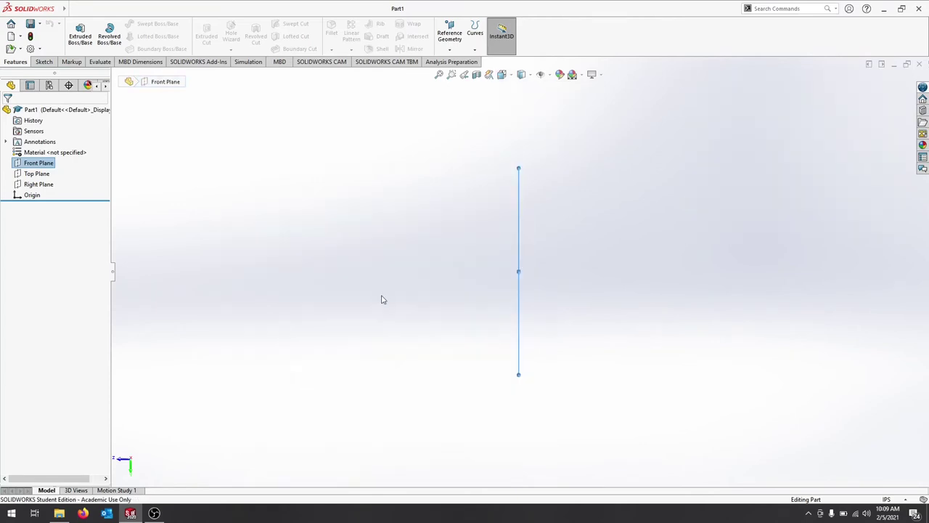
pyautogui.click(502, 75)
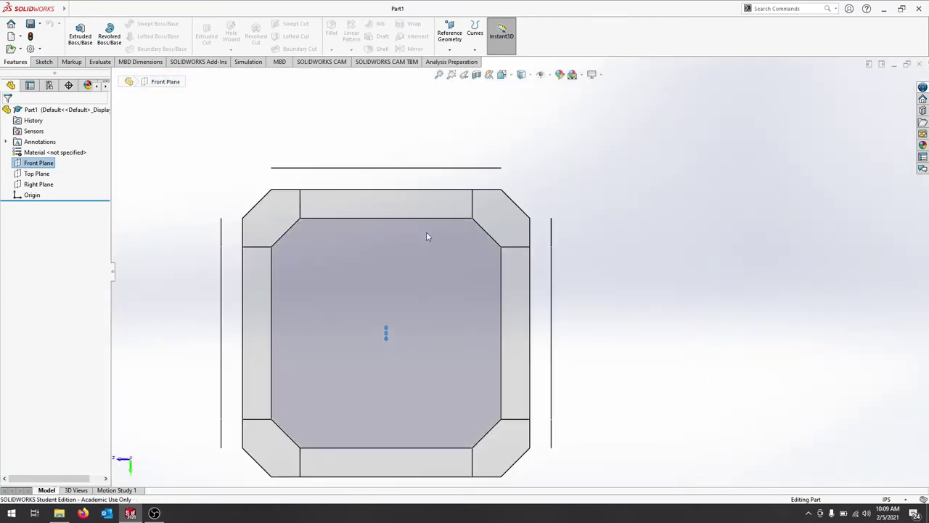
pyautogui.moveTo(420, 238); pyautogui.dragTo(508, 254, button='middle')
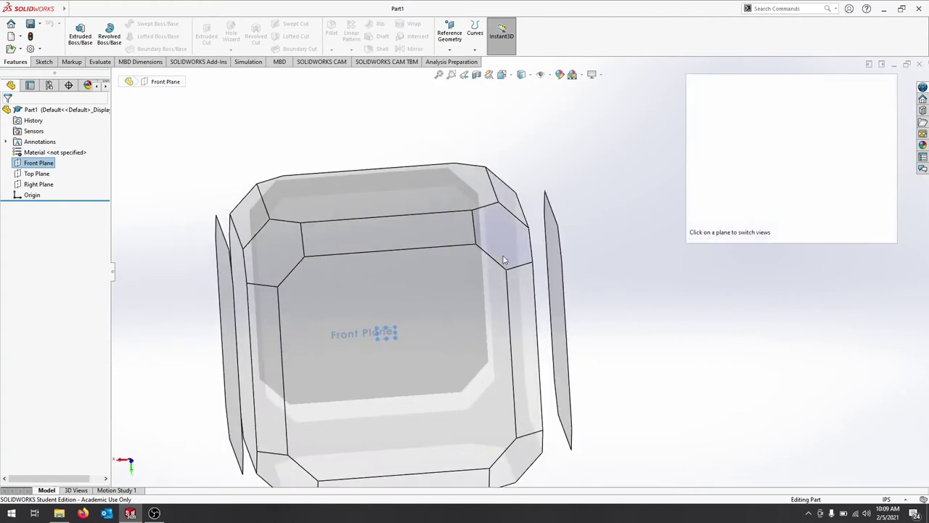
pyautogui.click(291, 267)
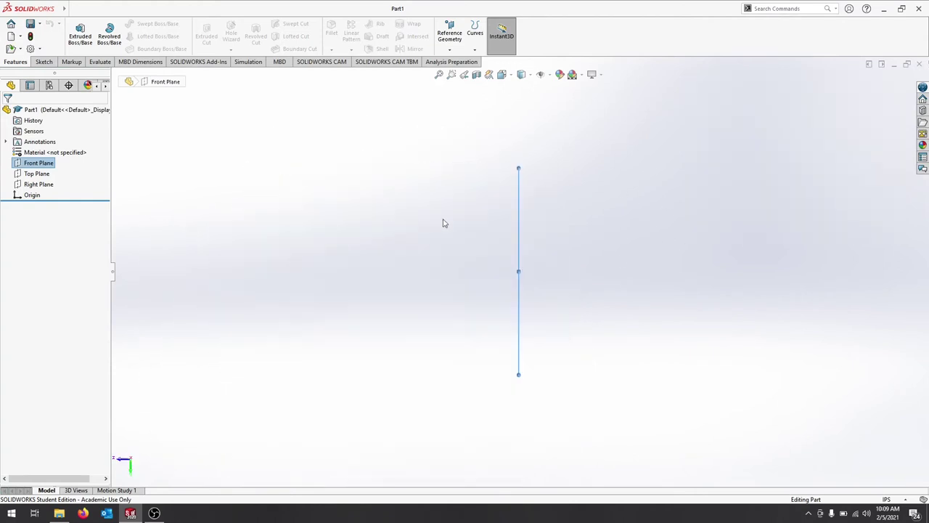
pyautogui.click(508, 75)
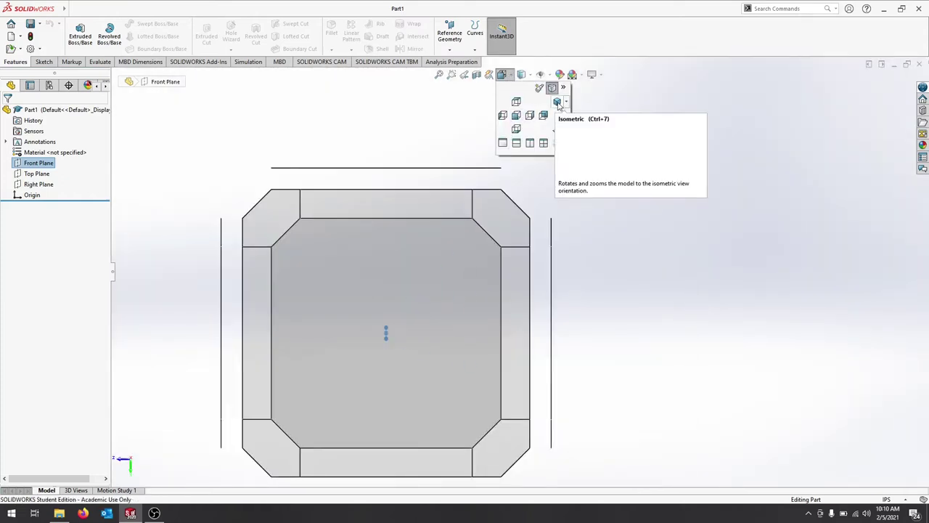
pyautogui.click(557, 103)
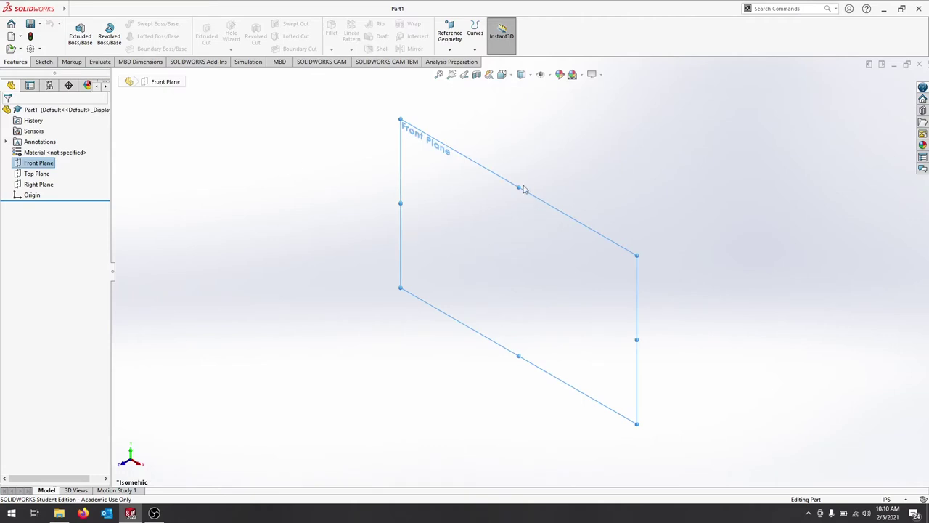
# Return to looking straight at the Front Plane with Ctrl+1.
pyautogui.press('space')
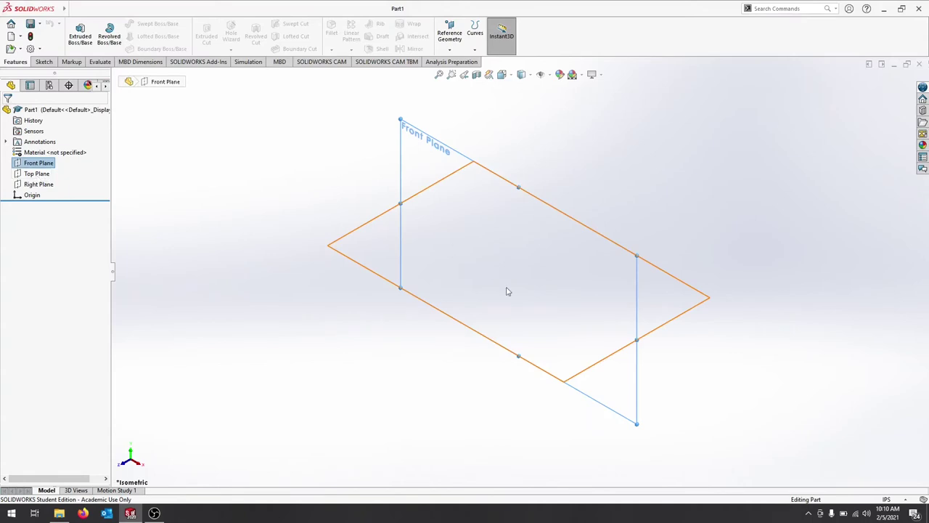
pyautogui.press('space')
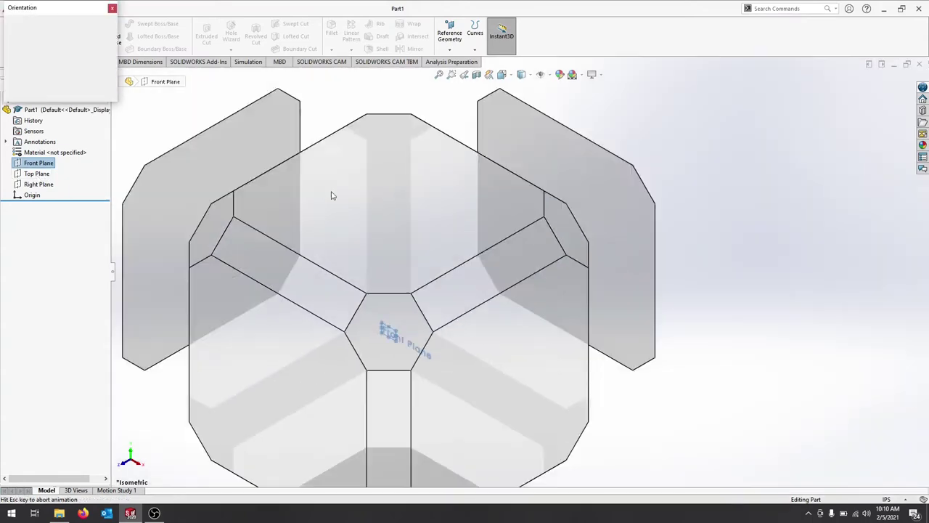
pyautogui.hotkey('ctrl', '1')
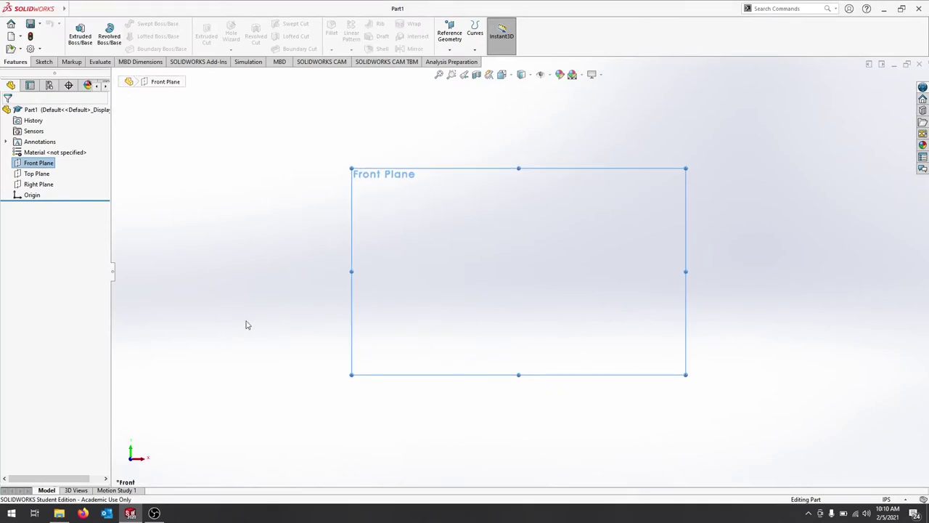
pyautogui.click(534, 76)
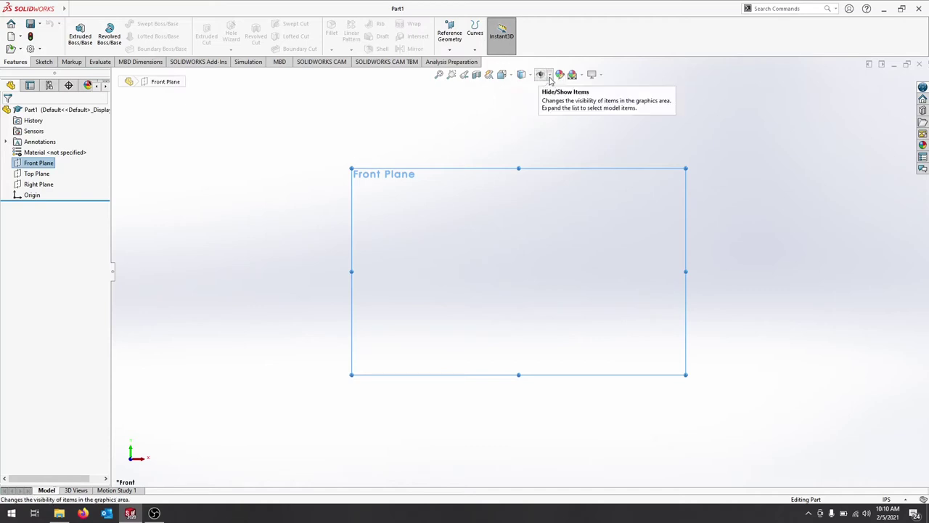
pyautogui.click(541, 74)
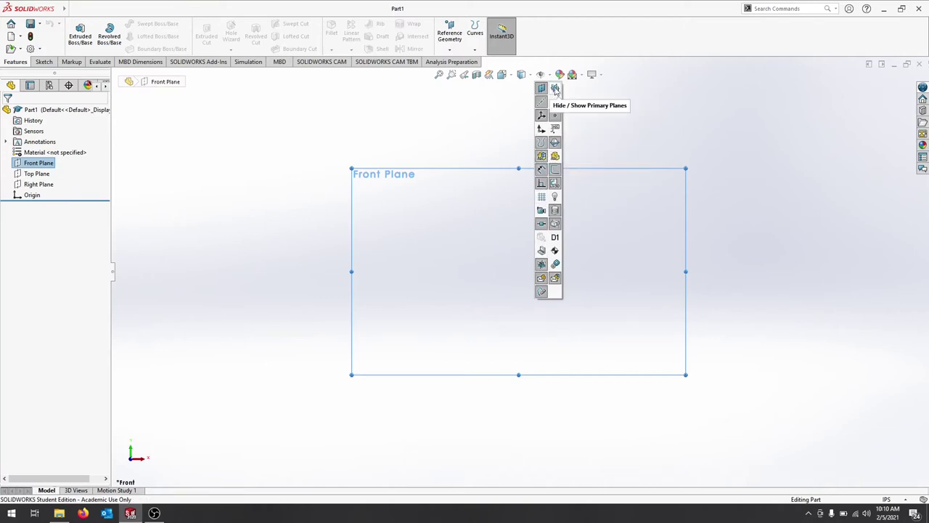
pyautogui.click(555, 88)
pyautogui.click(555, 88)
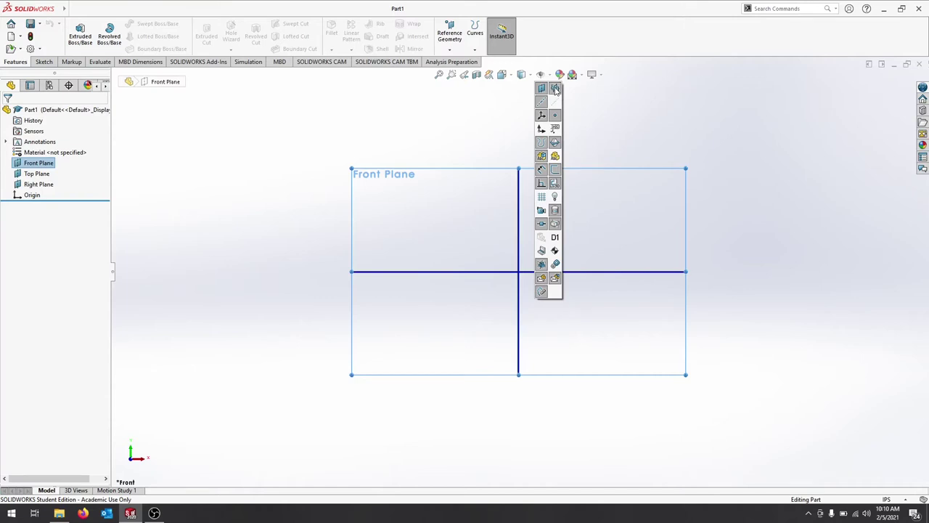
pyautogui.click(597, 76)
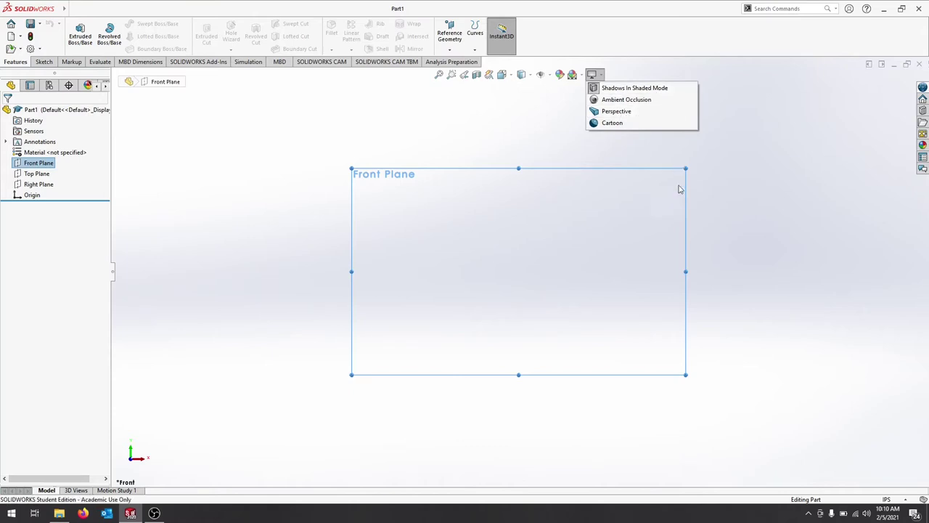
pyautogui.moveTo(530, 76)
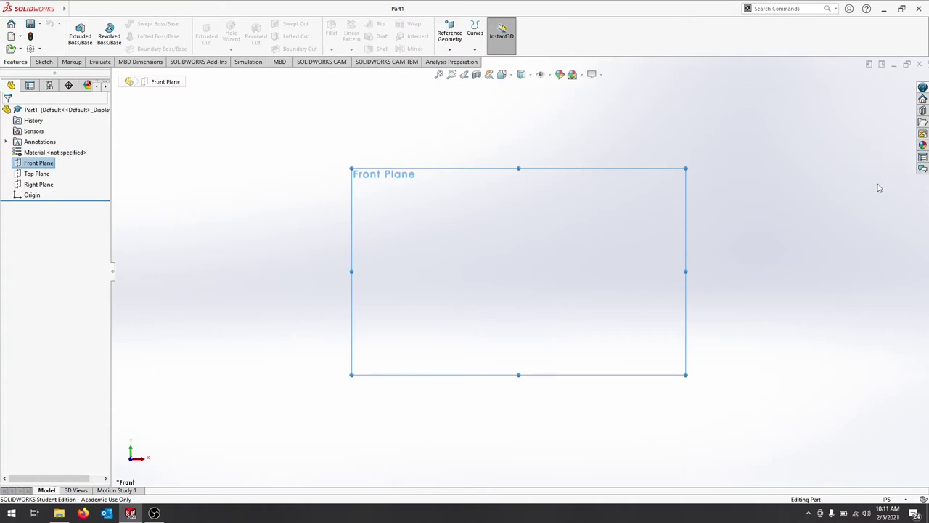
# Browse the File and Edit menus along the expanded menu bar.
pyautogui.click(69, 9)
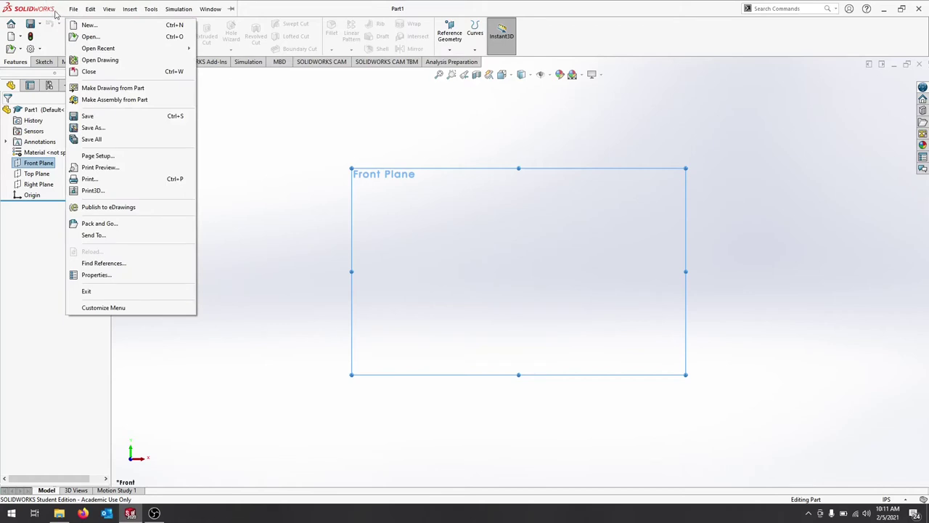
pyautogui.click(90, 8)
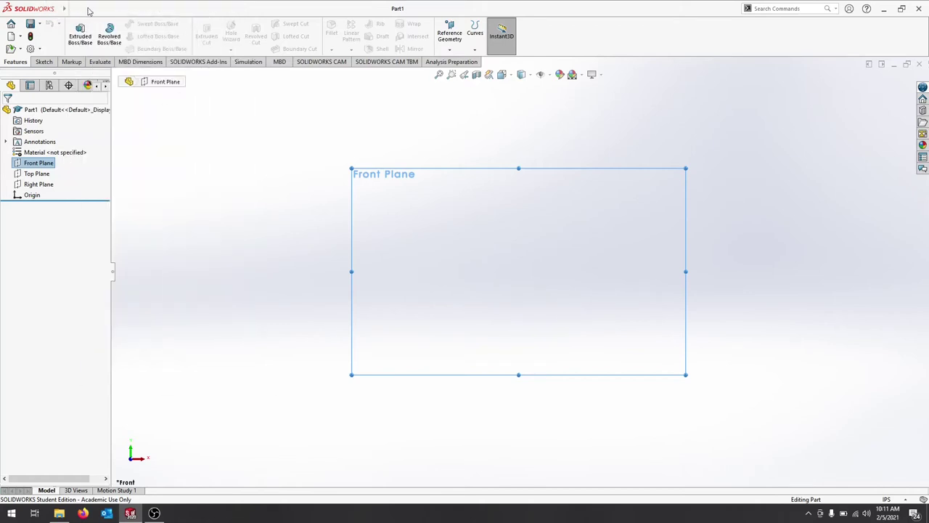
pyautogui.click(73, 9)
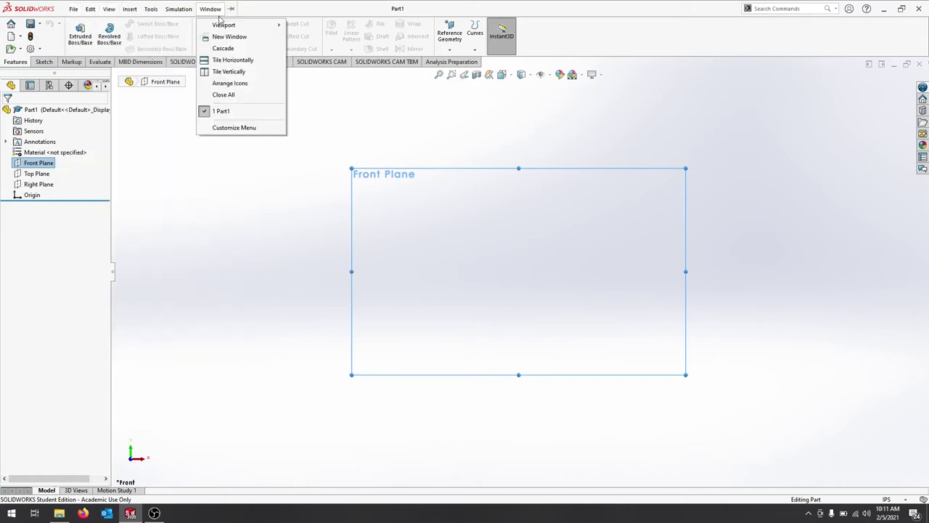
pyautogui.moveTo(174, 9)
pyautogui.moveTo(72, 9)
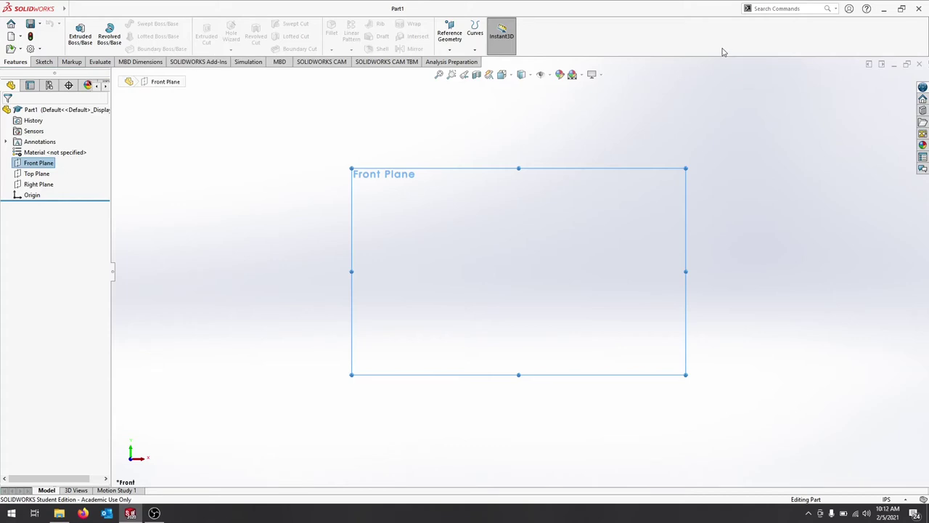
# Open the SOLIDWORKS Help viewer, accept its cookie notice, scroll the page, and close it.
pyautogui.click(867, 10)
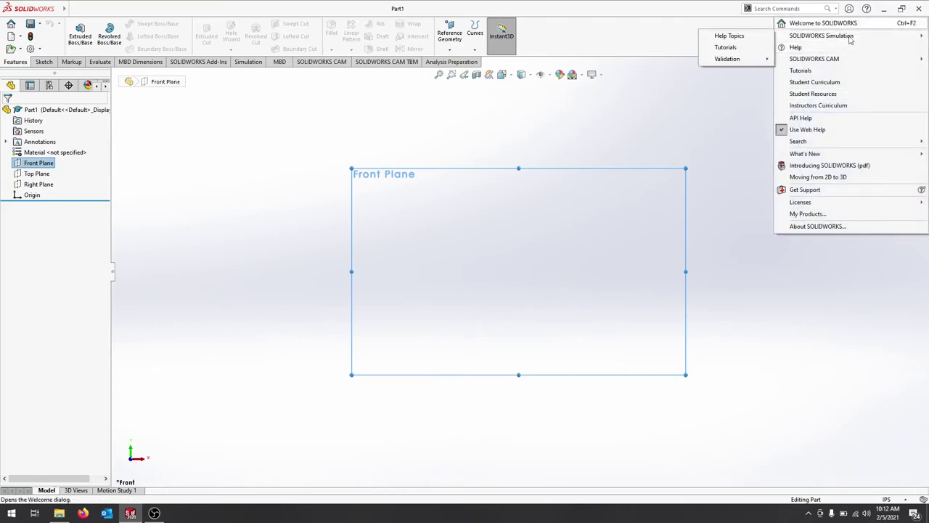
pyautogui.click(835, 49)
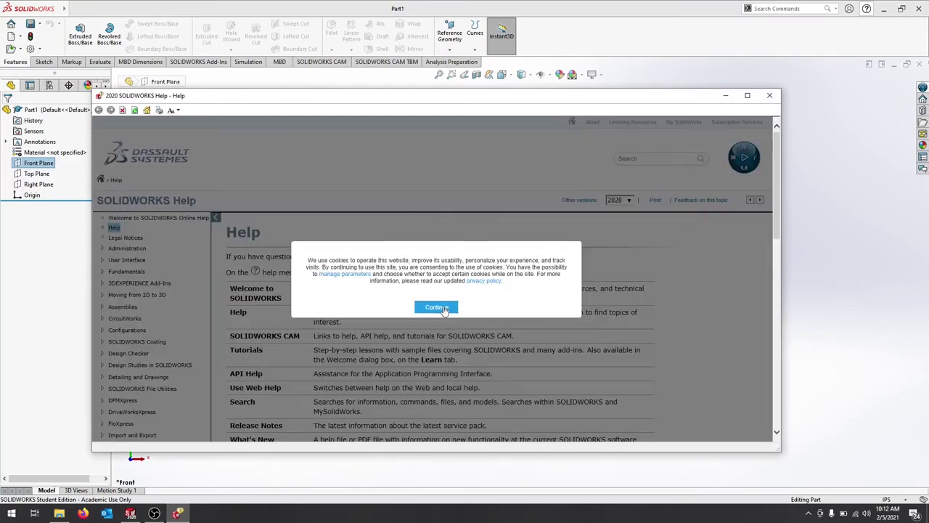
pyautogui.click(444, 308)
pyautogui.scroll(-5, 446, 350)
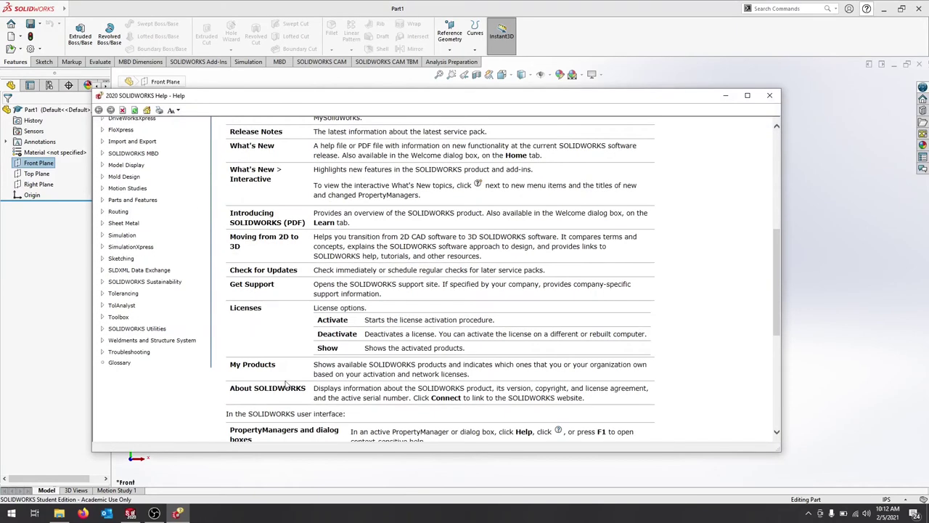
pyautogui.scroll(-1, 176, 268)
pyautogui.scroll(10, 503, 287)
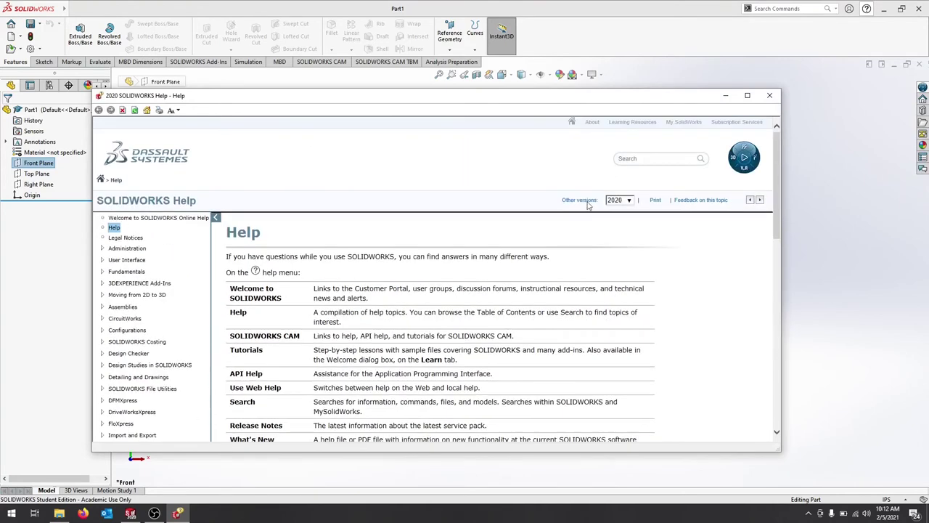
pyautogui.click(769, 95)
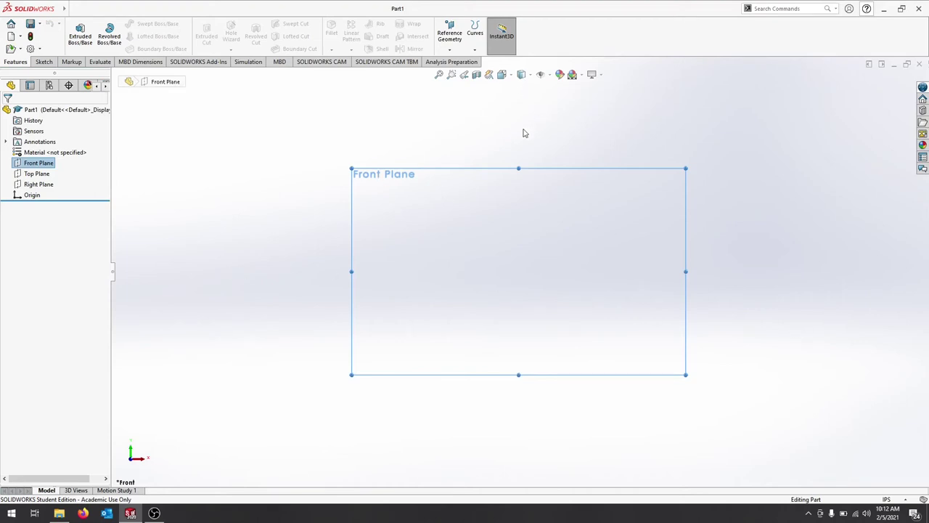
# Switch to the Isometric view and deselect the Front Plane so no plane outline shows.
pyautogui.press('space')
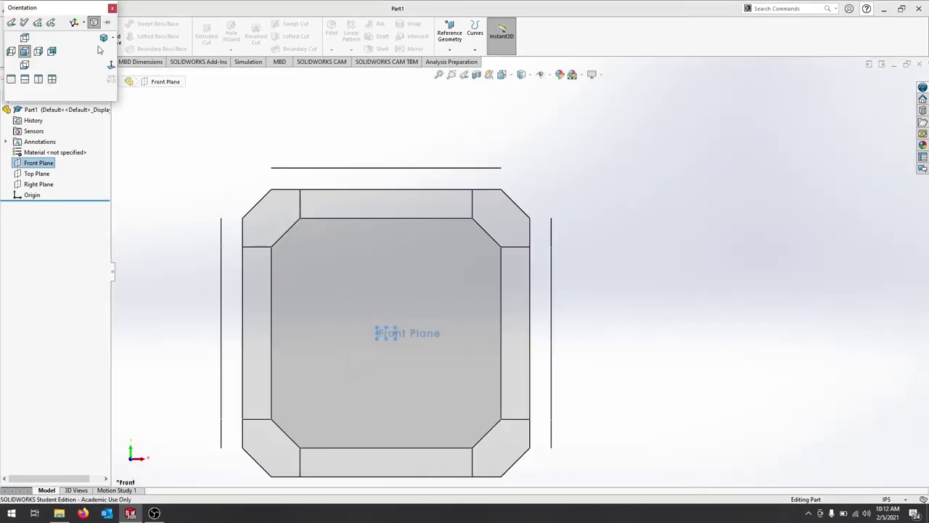
pyautogui.click(103, 37)
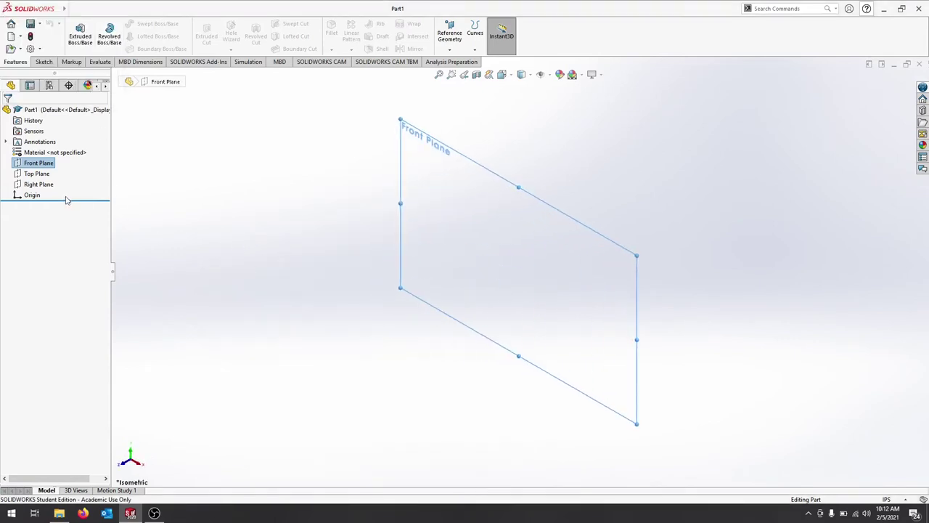
pyautogui.press('Escape')
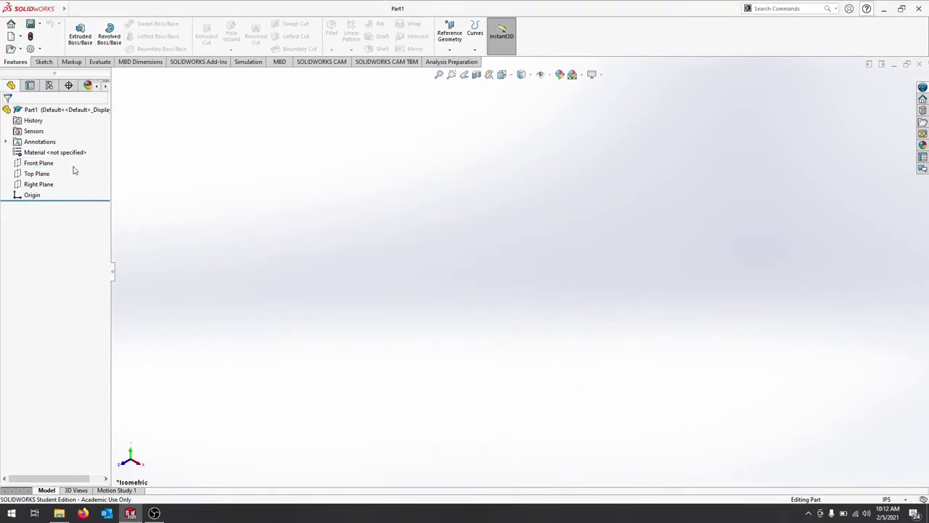
# Set the document's length decimals to three places (.123).
pyautogui.click(905, 501)
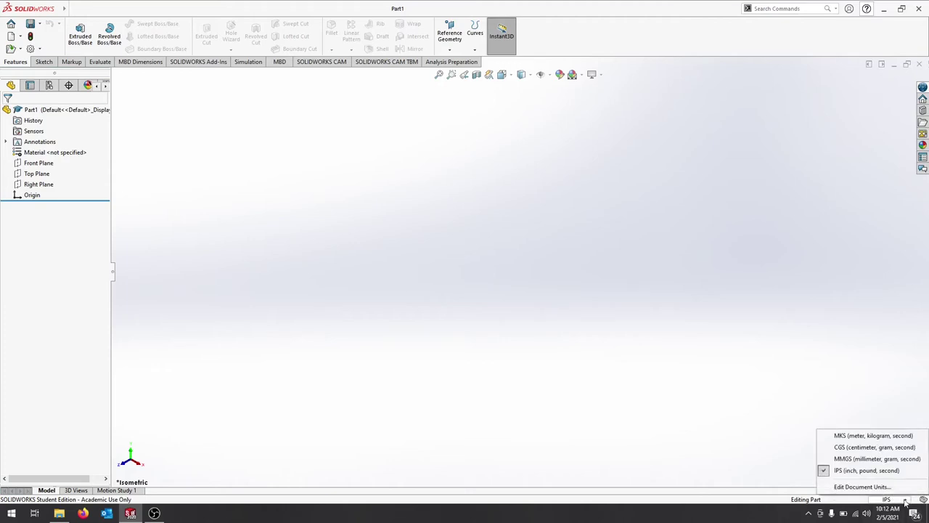
pyautogui.click(860, 487)
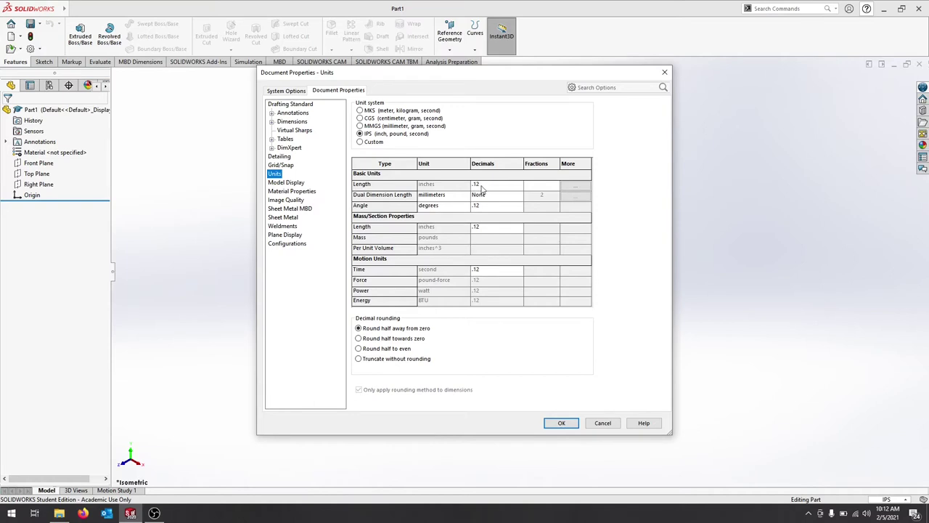
pyautogui.click(482, 186)
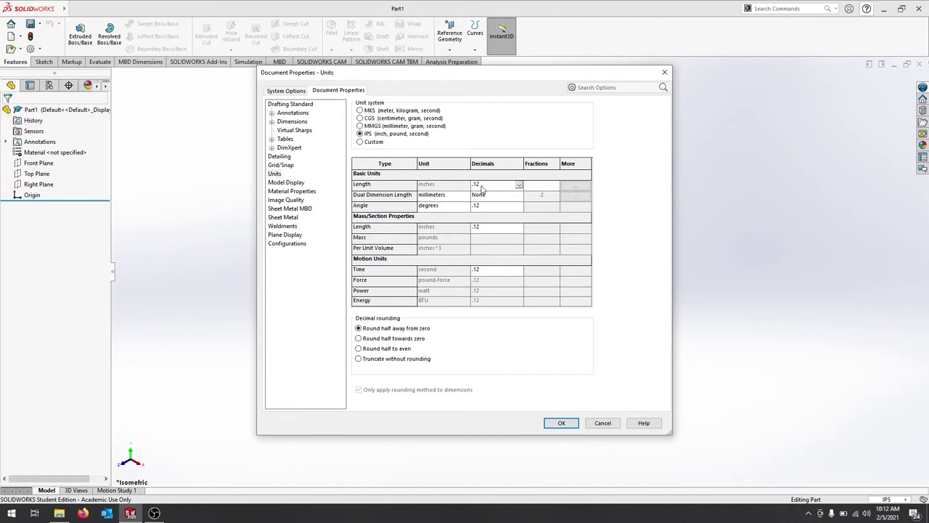
pyautogui.click(519, 187)
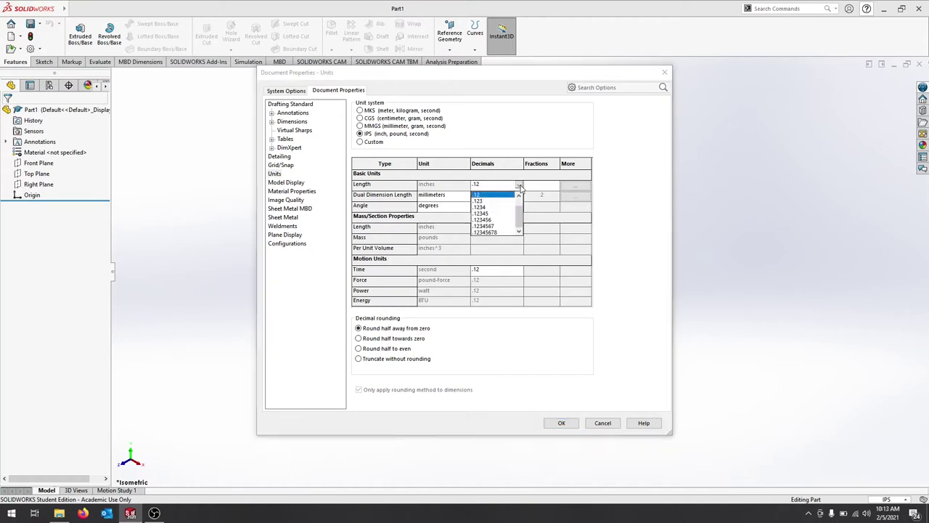
pyautogui.click(480, 202)
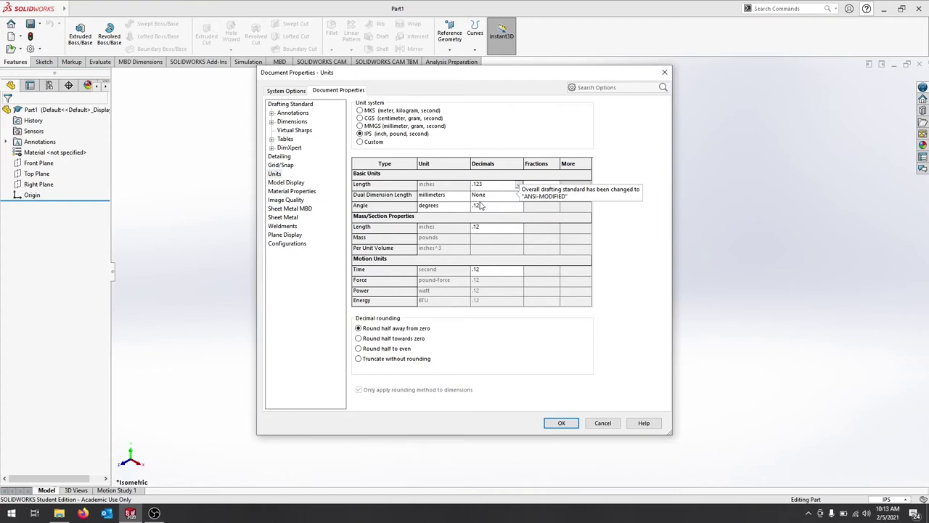
pyautogui.click(560, 423)
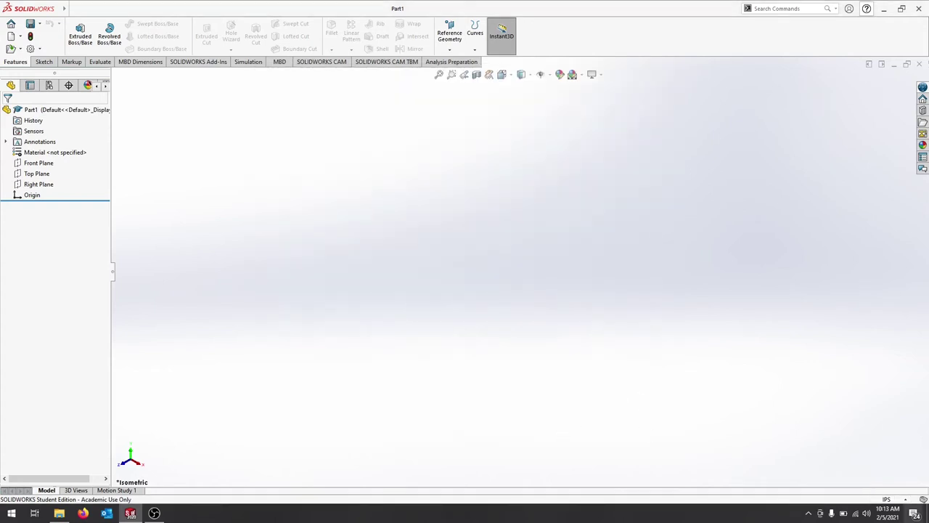
# Check that the overall drafting standard is now ANSI-MODIFIED in Document Properties.
pyautogui.click(906, 499)
pyautogui.click(875, 487)
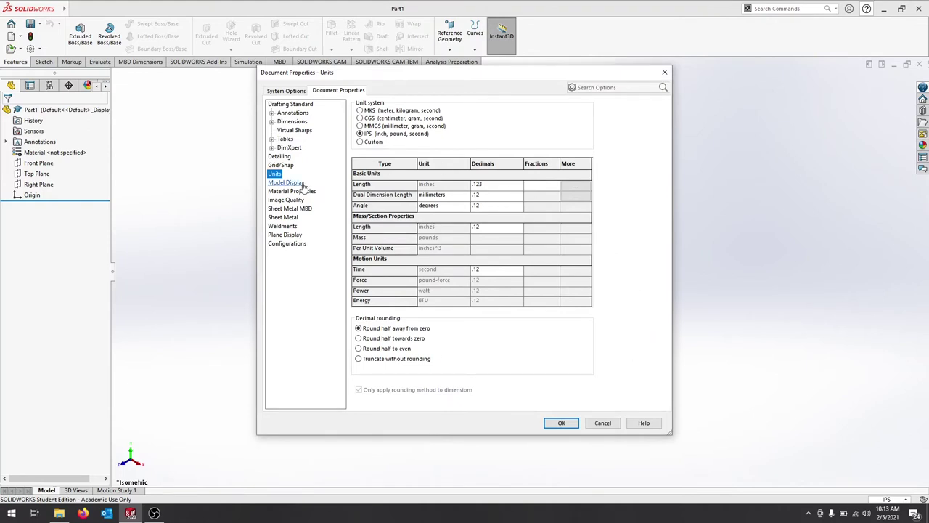
pyautogui.click(300, 106)
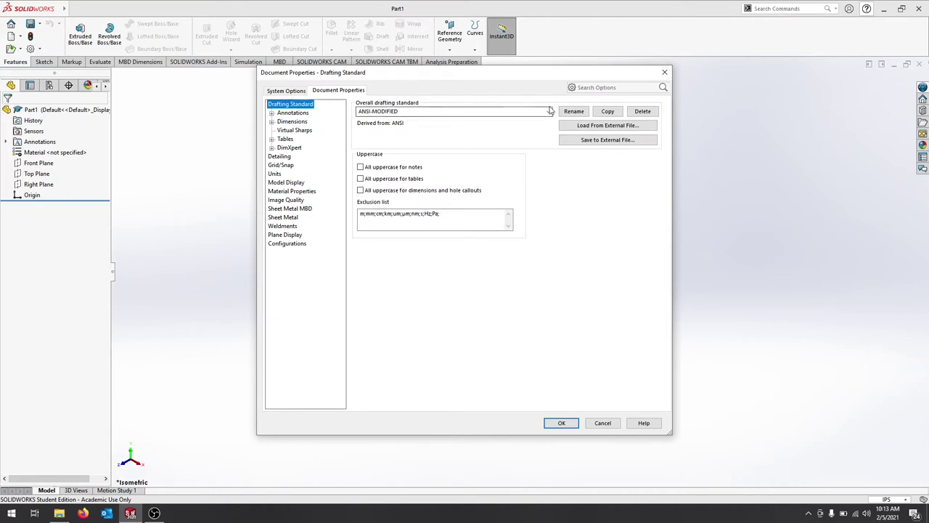
pyautogui.click(572, 424)
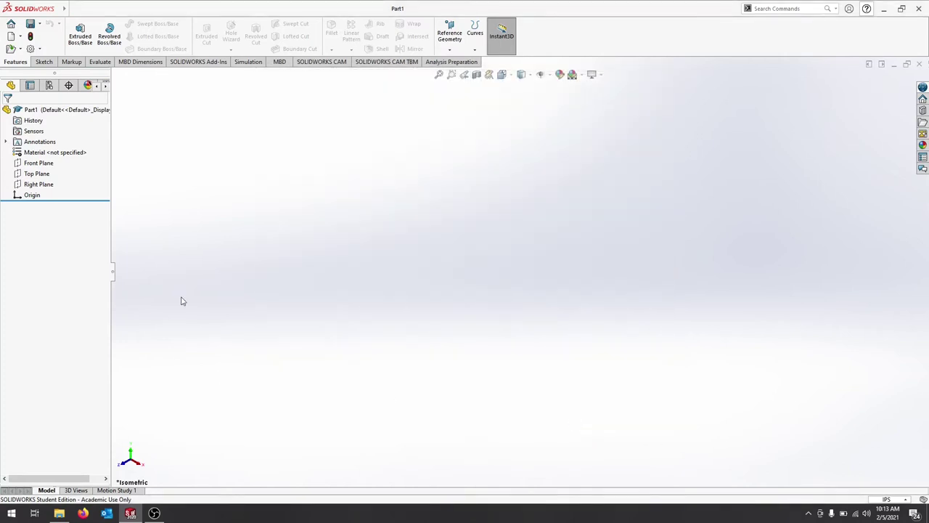
# Save the part as a Part Template (*.prtdot) named ANSI123Template.
pyautogui.moveTo(50, 6)
pyautogui.click(90, 8)
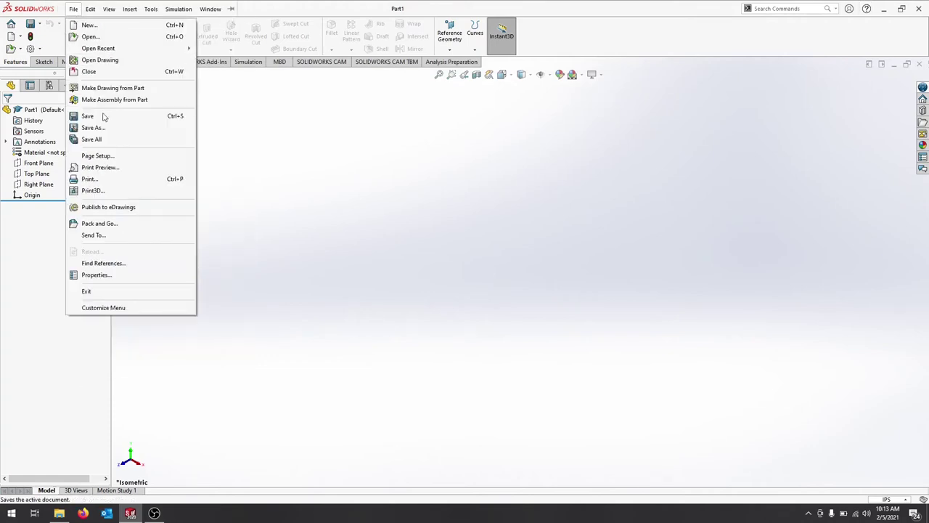
pyautogui.click(109, 127)
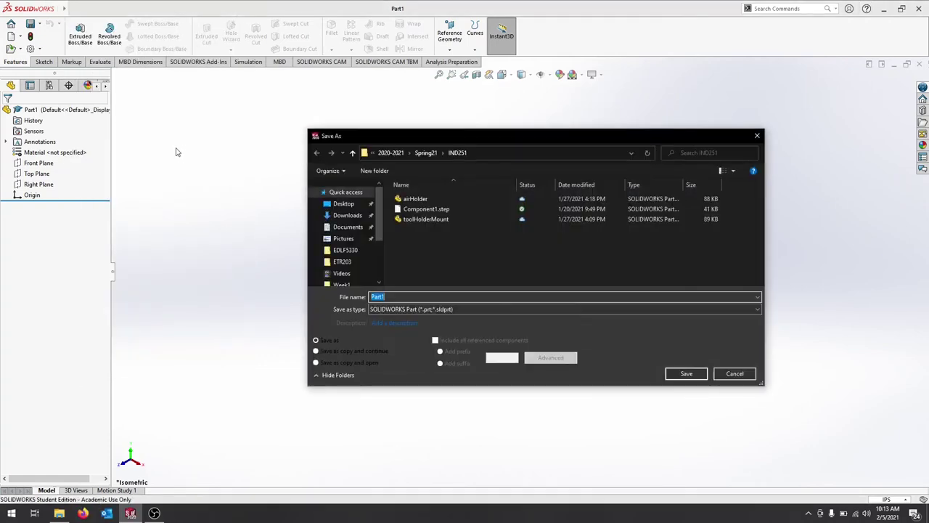
pyautogui.click(417, 309)
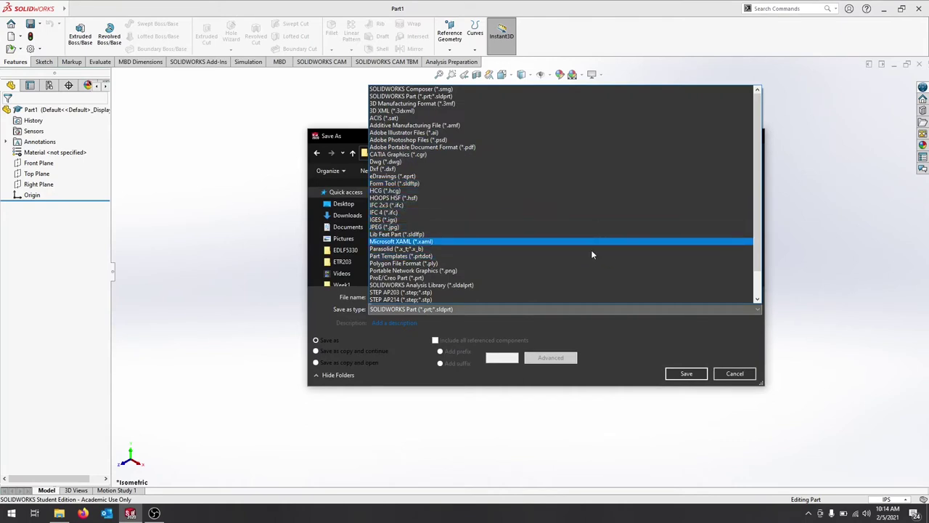
pyautogui.click(503, 256)
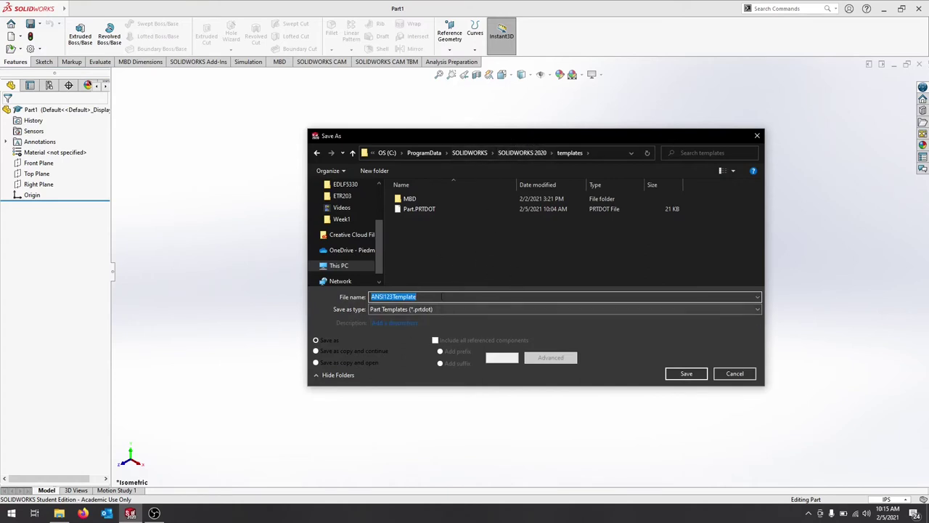
pyautogui.press('End')
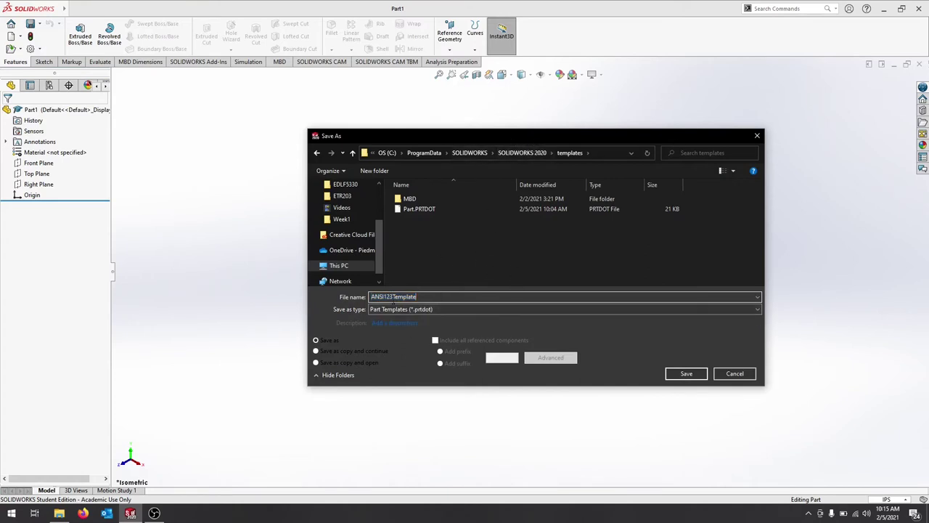
pyautogui.click(690, 374)
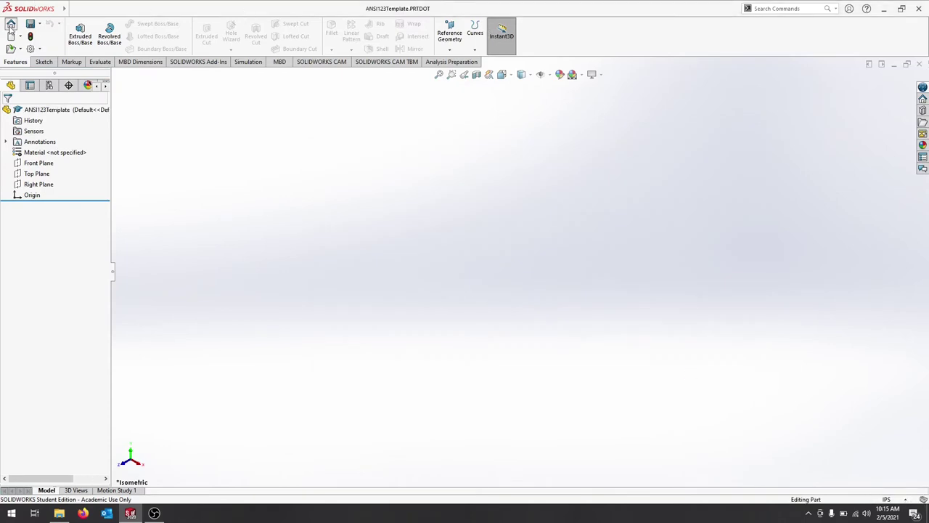
# Look through the welcome window and Open dialog for ANSI123Template, then cancel without opening it.
pyautogui.click(11, 24)
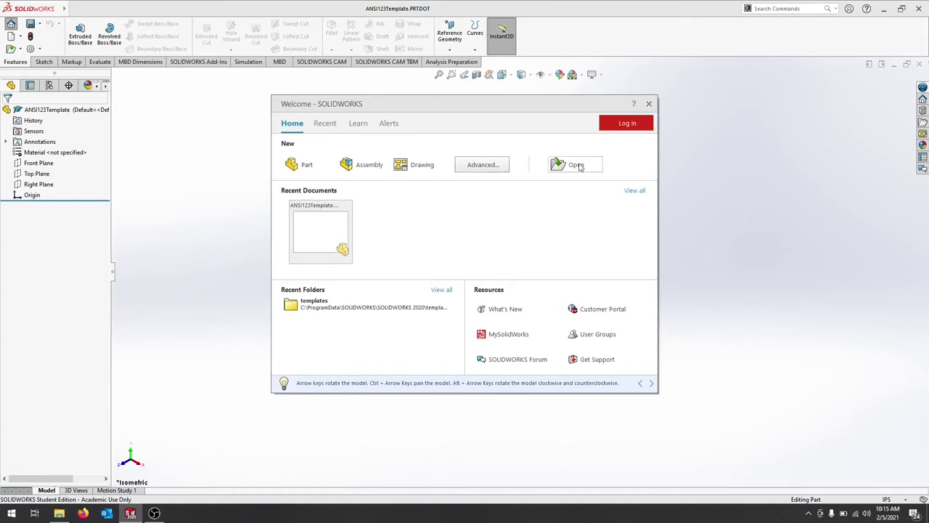
pyautogui.click(649, 103)
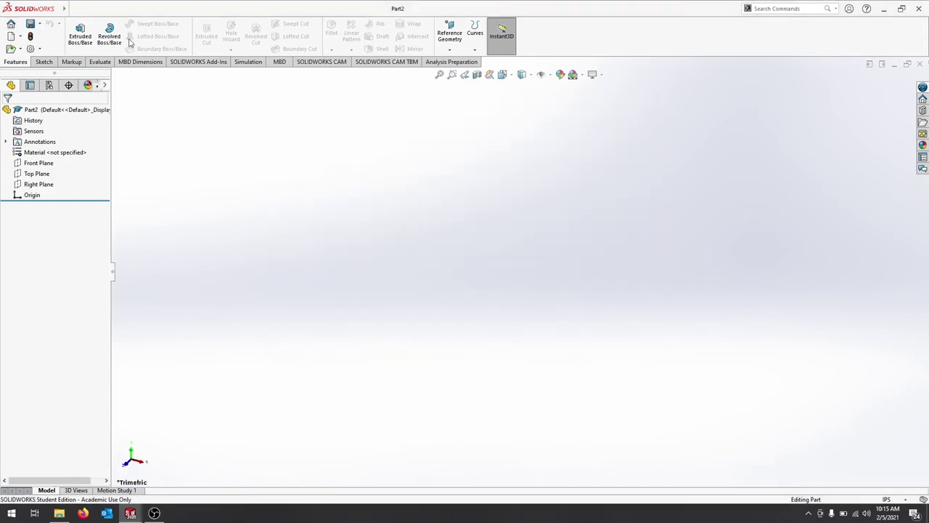
pyautogui.click(11, 49)
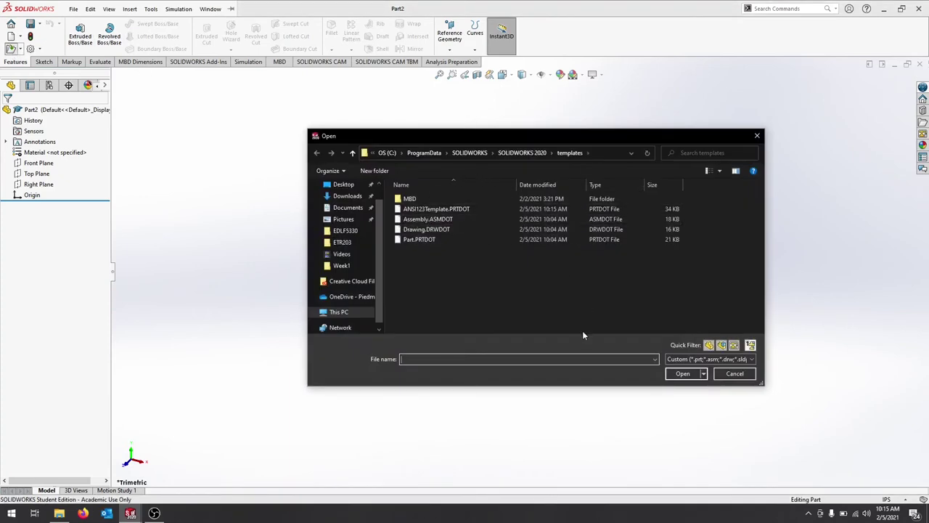
pyautogui.click(440, 208)
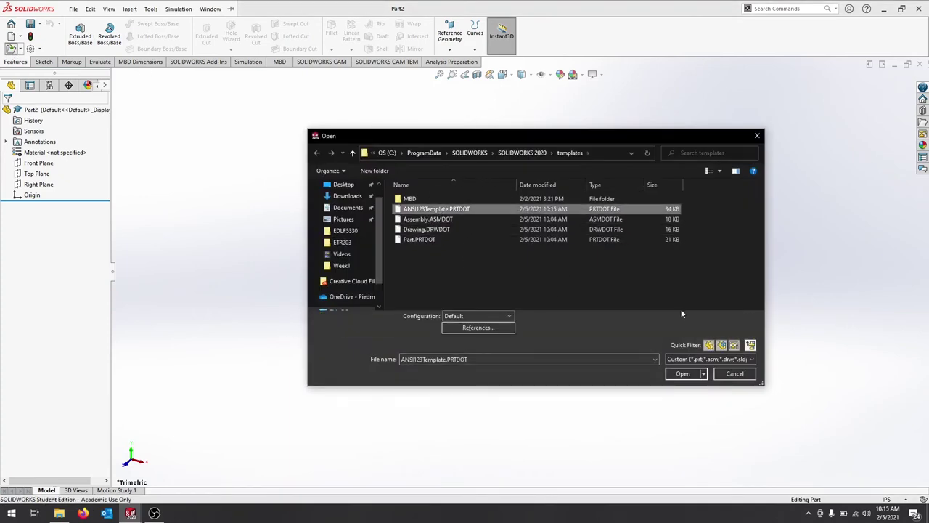
pyautogui.click(752, 377)
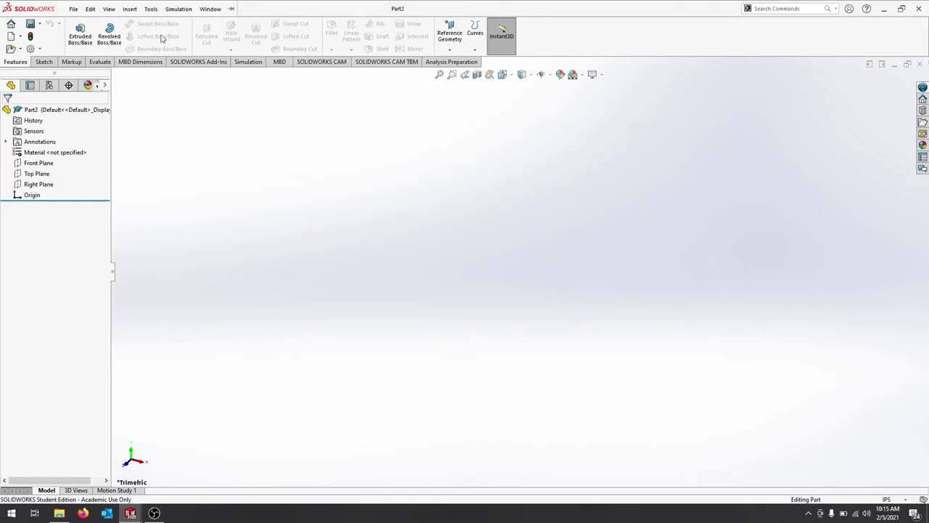
# Create a new part from the ANSI123Template template in the advanced New dialog.
pyautogui.click(21, 48)
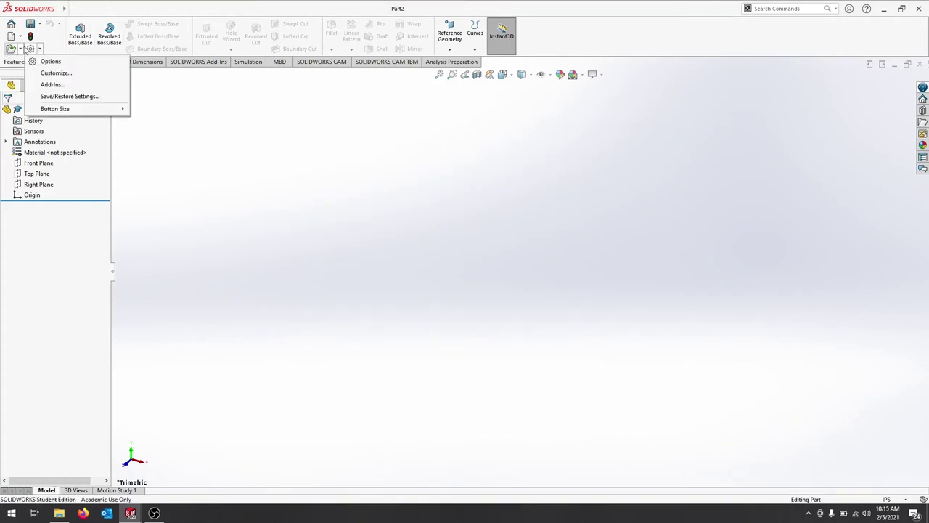
pyautogui.click(27, 49)
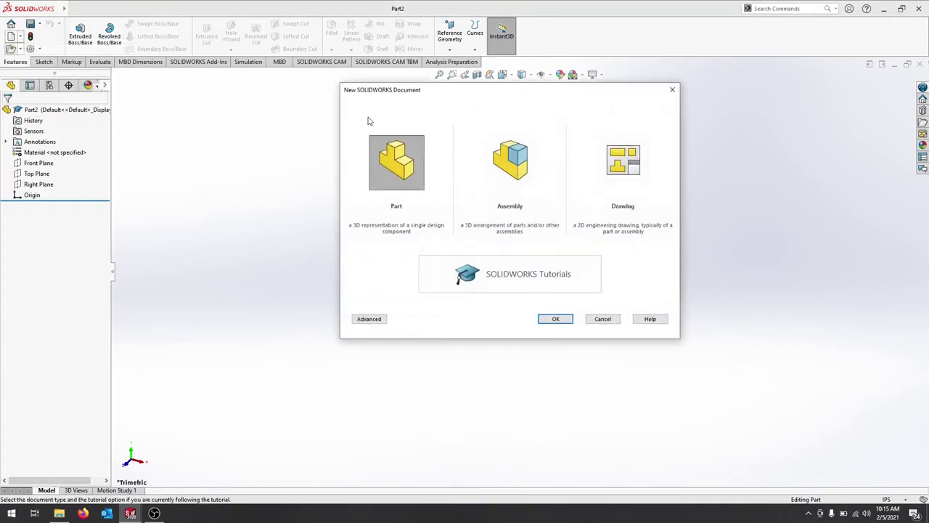
pyautogui.click(381, 322)
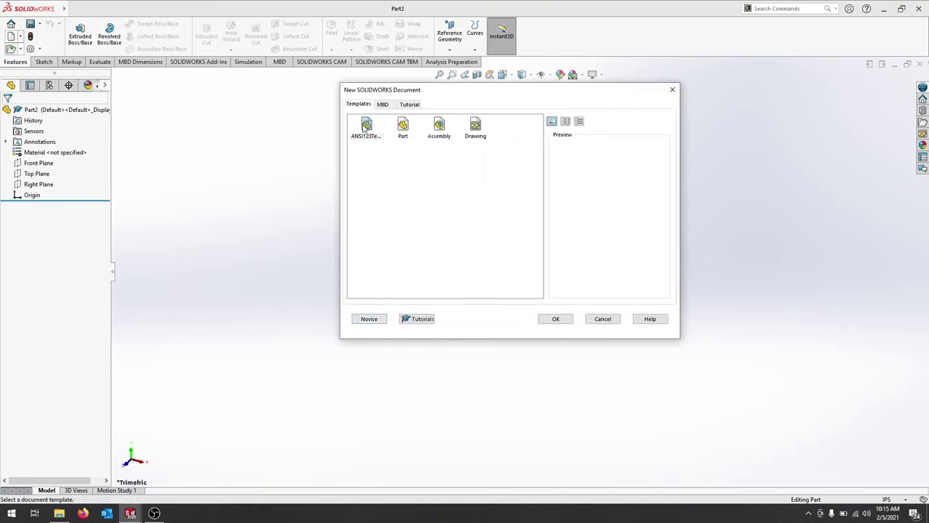
pyautogui.click(366, 127)
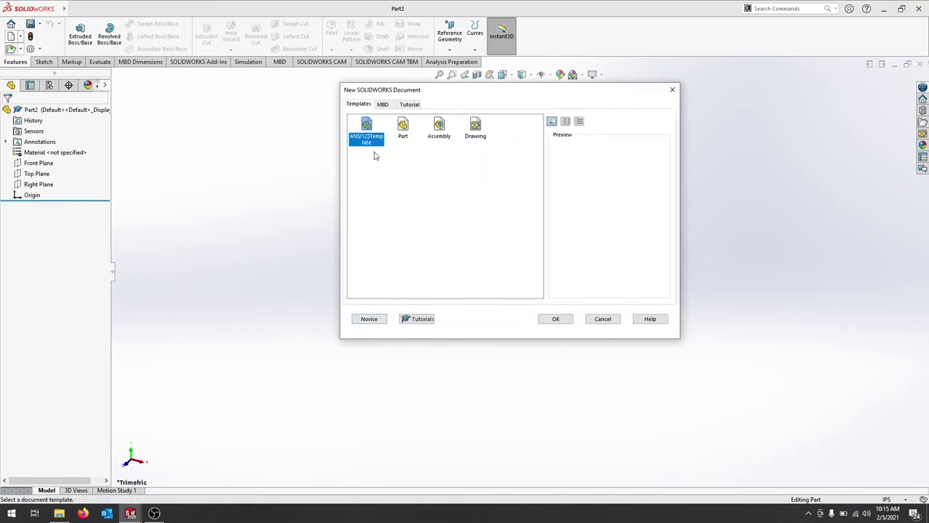
pyautogui.click(615, 323)
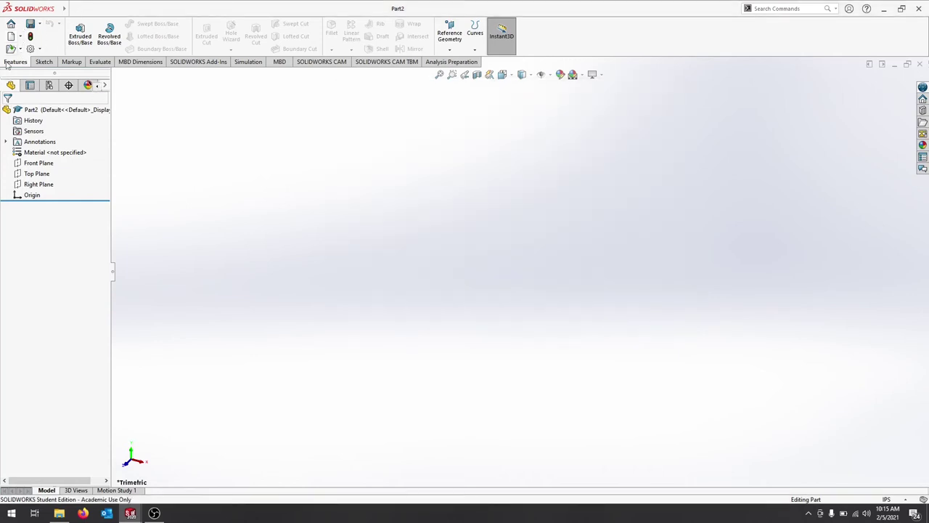
pyautogui.click(11, 36)
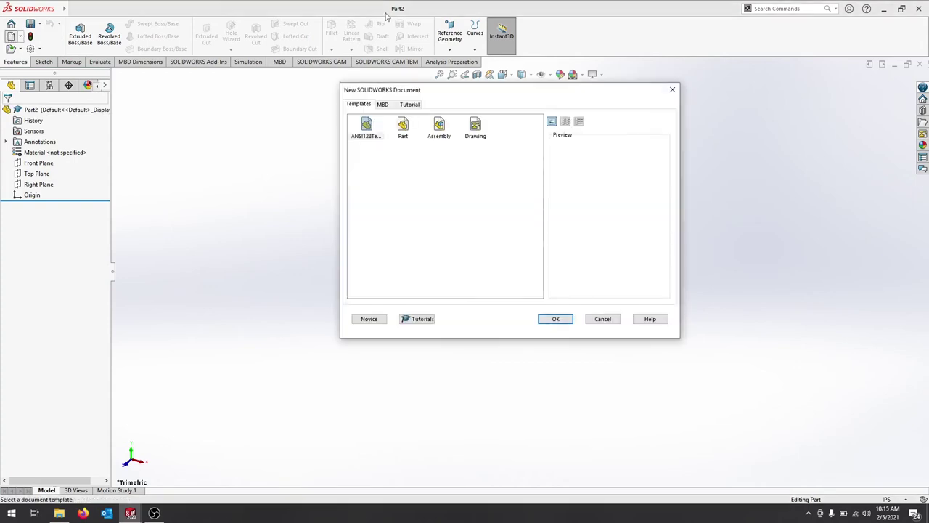
pyautogui.click(367, 128)
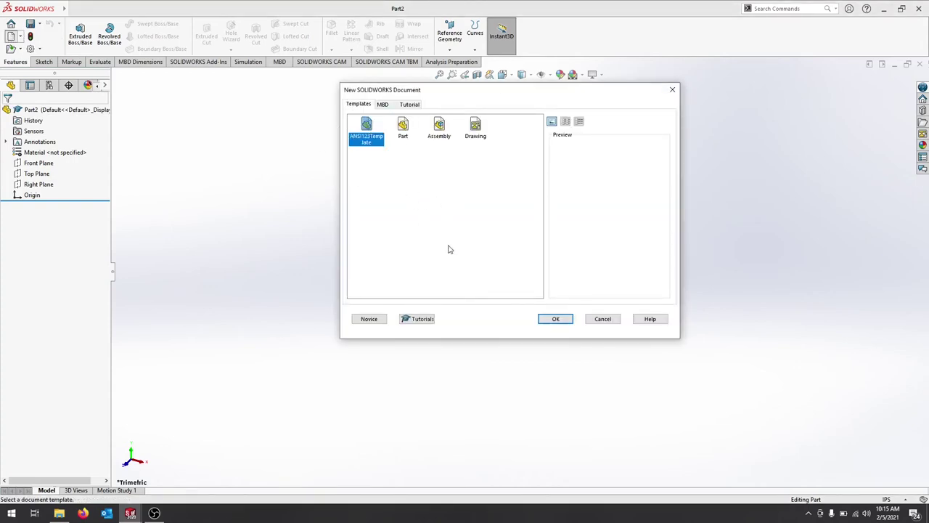
pyautogui.click(556, 318)
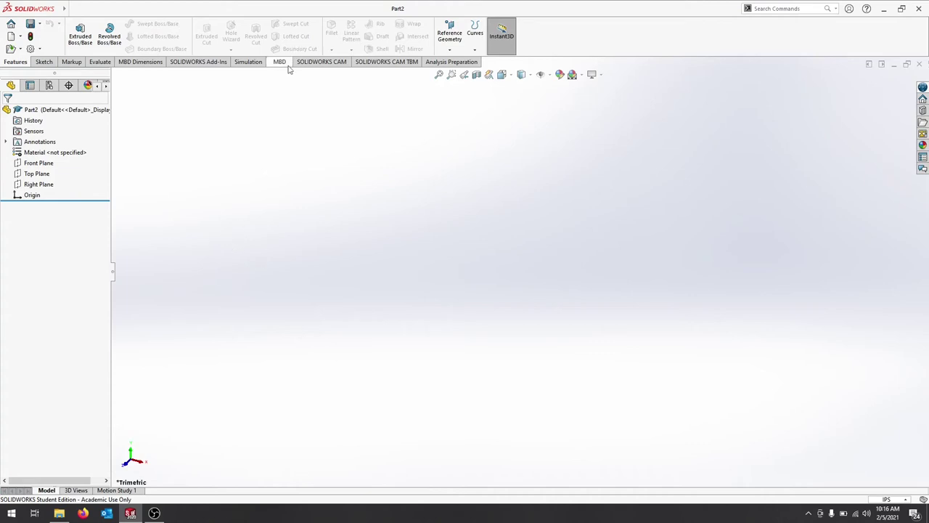
# Save the empty part as 00-overview in the CAD151 Week1 folder using Save As.
pyautogui.click(74, 9)
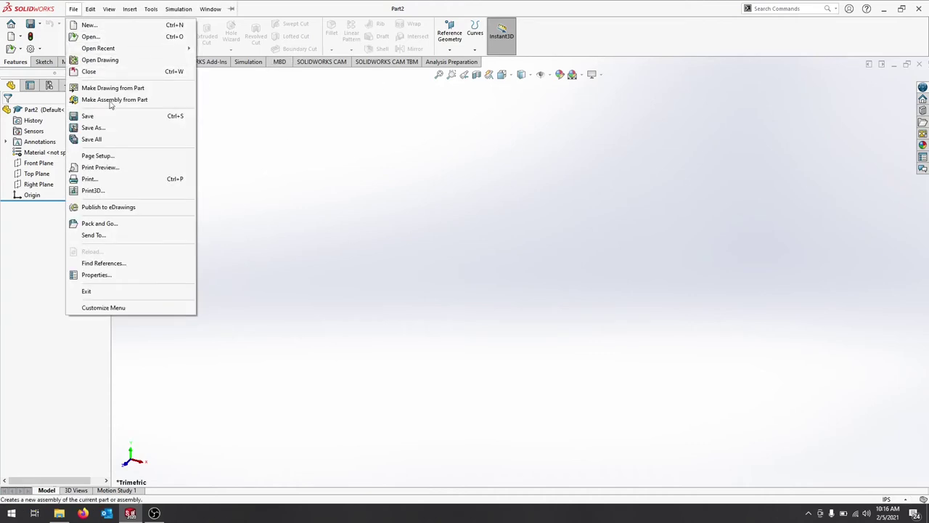
pyautogui.click(95, 128)
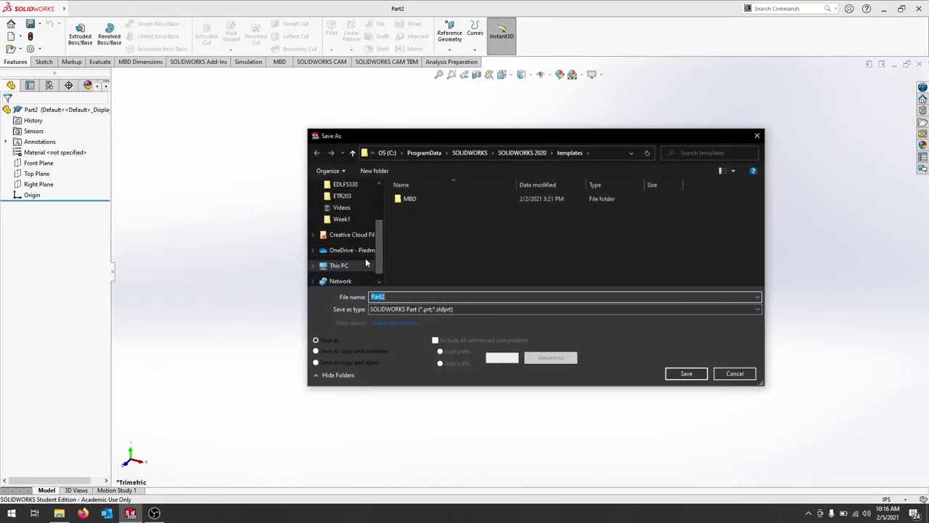
pyautogui.scroll(3, 375, 259)
pyautogui.scroll(-4, 365, 267)
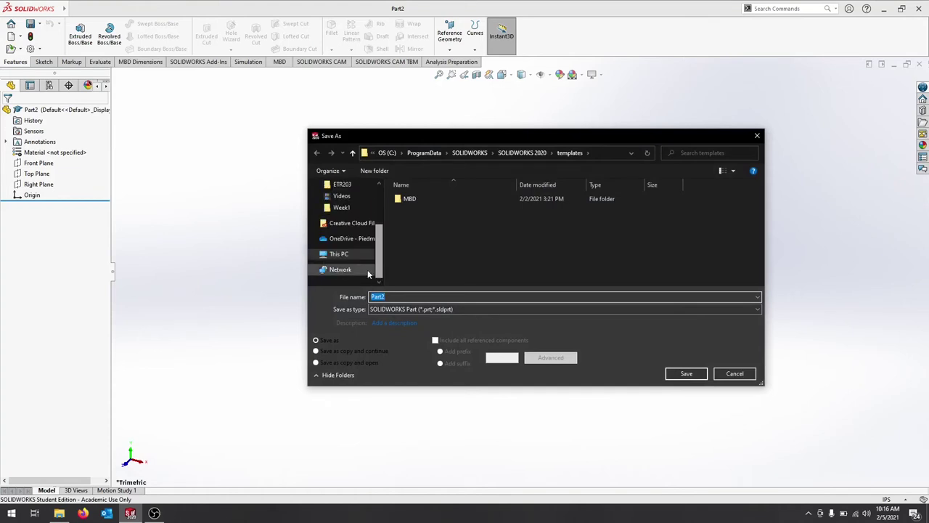
pyautogui.click(350, 238)
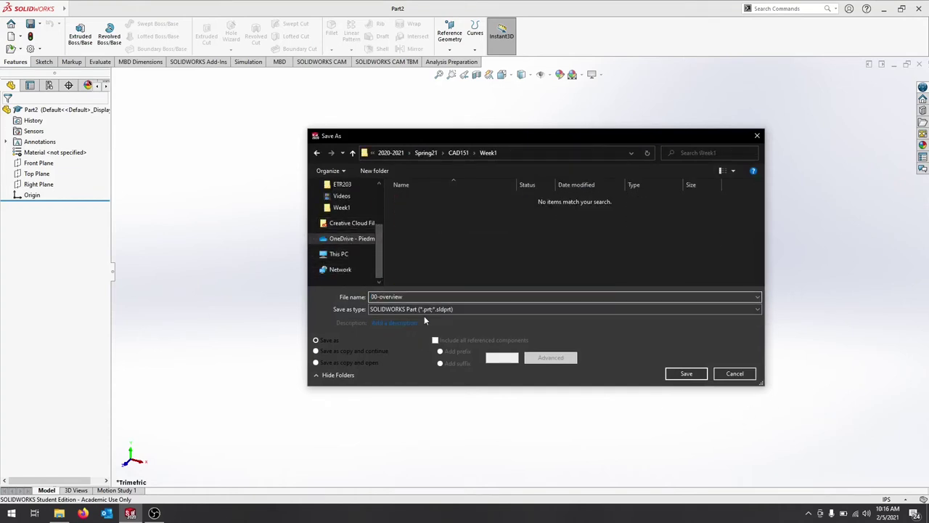
pyautogui.click(687, 374)
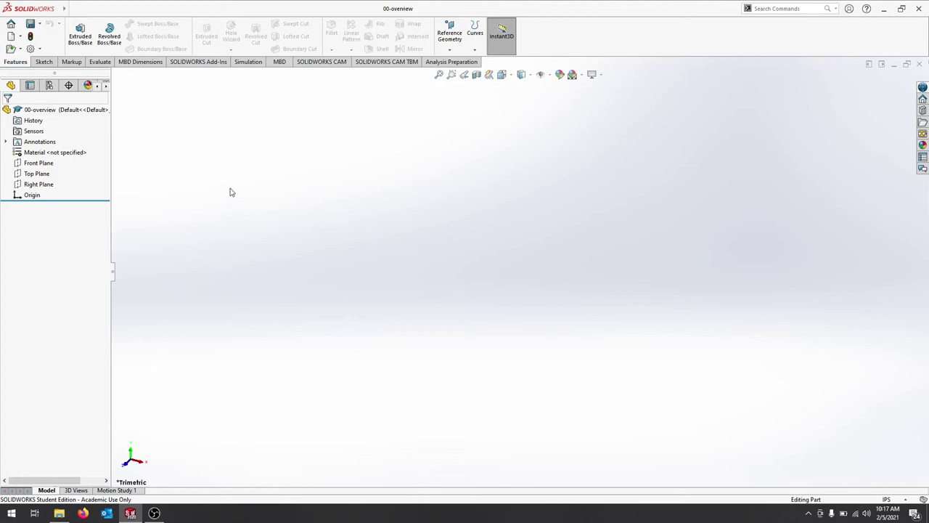
# Open a new sketch on the Front Plane and pick the Corner Rectangle tool.
pyautogui.click(43, 62)
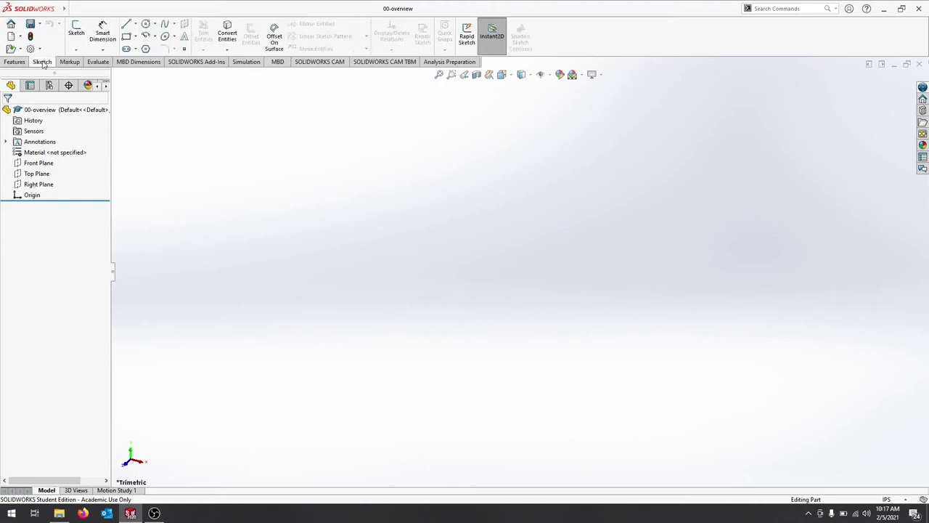
pyautogui.click(79, 29)
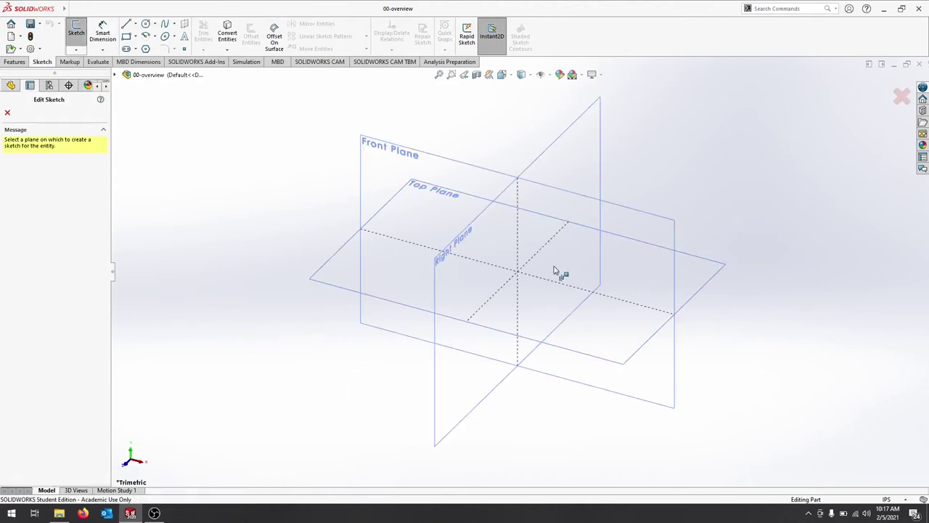
pyautogui.click(388, 173)
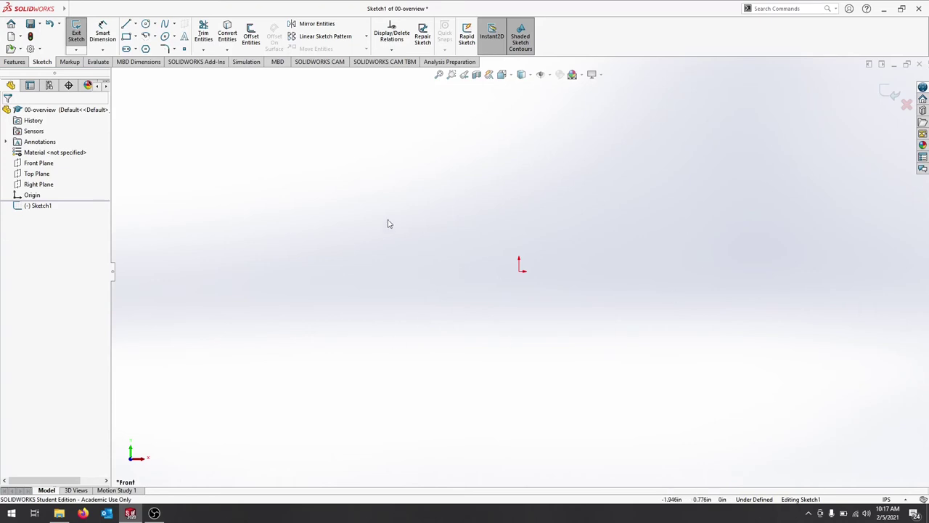
pyautogui.click(127, 39)
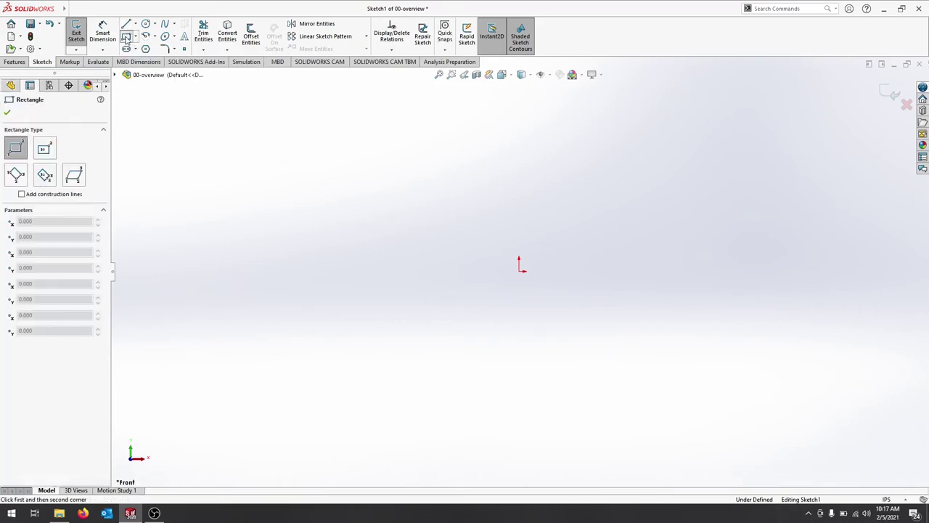
# Draw a corner rectangle from the origin up and to the right, centered in view.
pyautogui.click(522, 265)
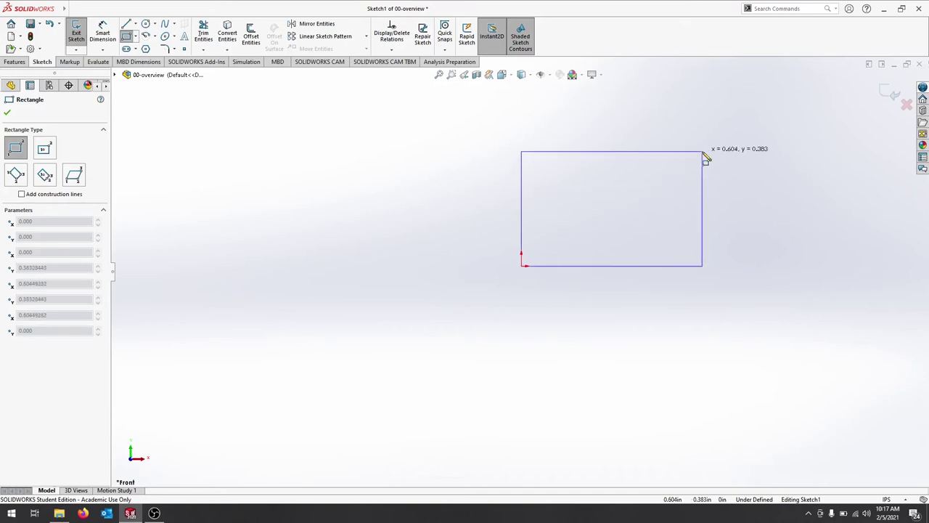
pyautogui.click(720, 143)
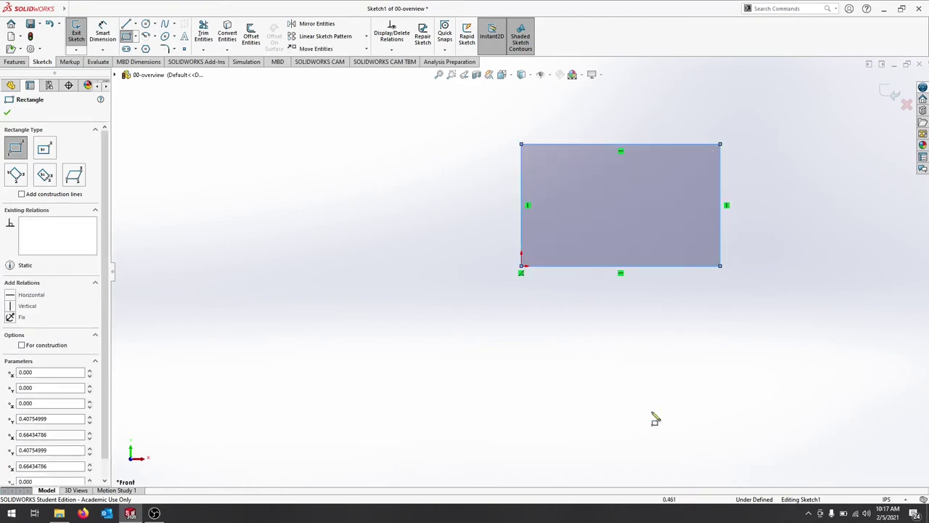
pyautogui.scroll(-5, 653, 212)
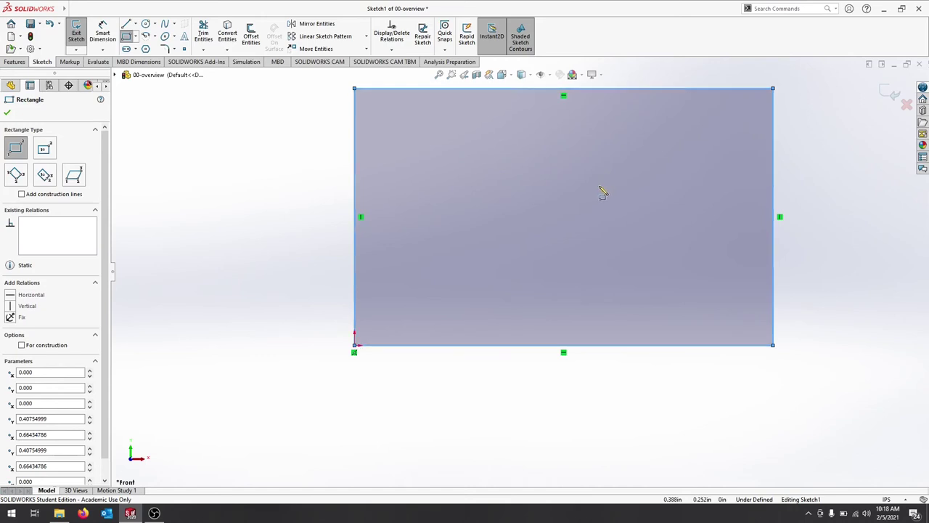
pyautogui.keyDown('ctrl'); pyautogui.moveTo(602, 193); pyautogui.dragTo(560, 257, button='middle'); pyautogui.keyUp('ctrl')
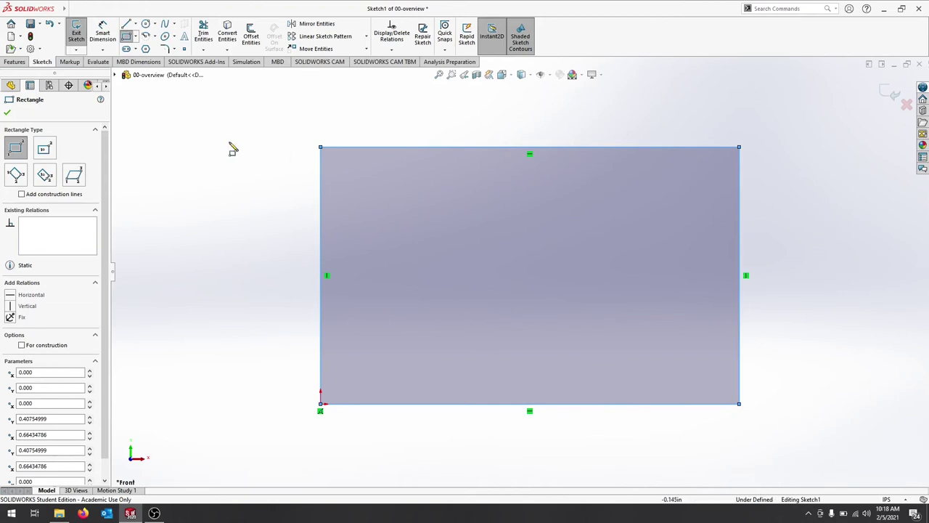
pyautogui.click(7, 115)
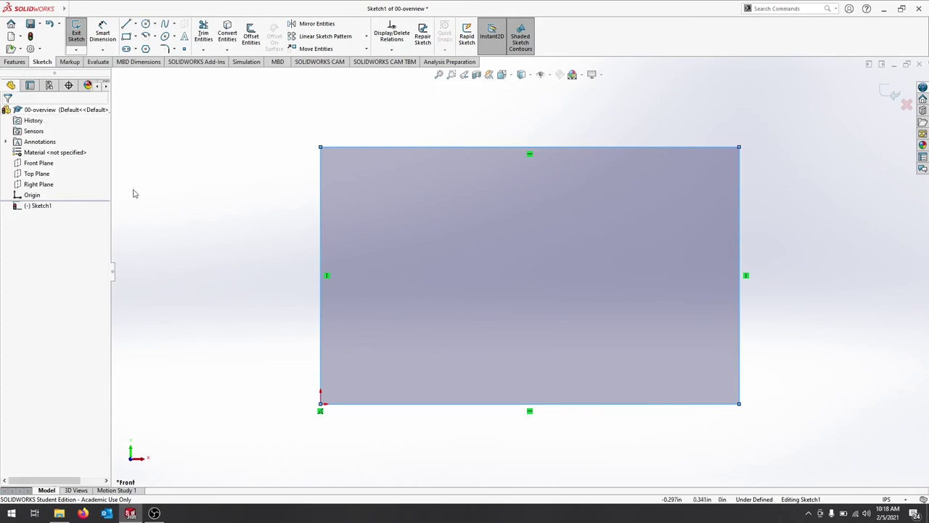
# Dimension the rectangle's top edge to a 4 in width.
pyautogui.click(103, 37)
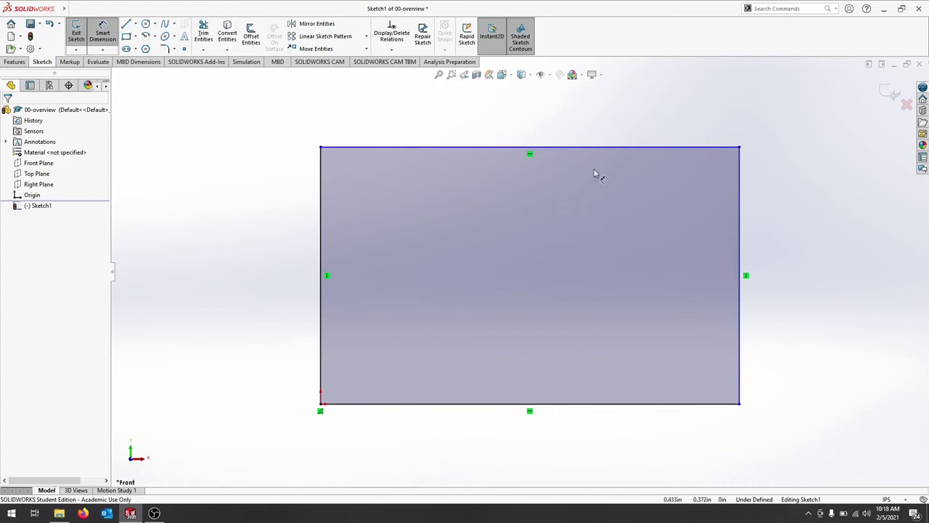
pyautogui.click(559, 152)
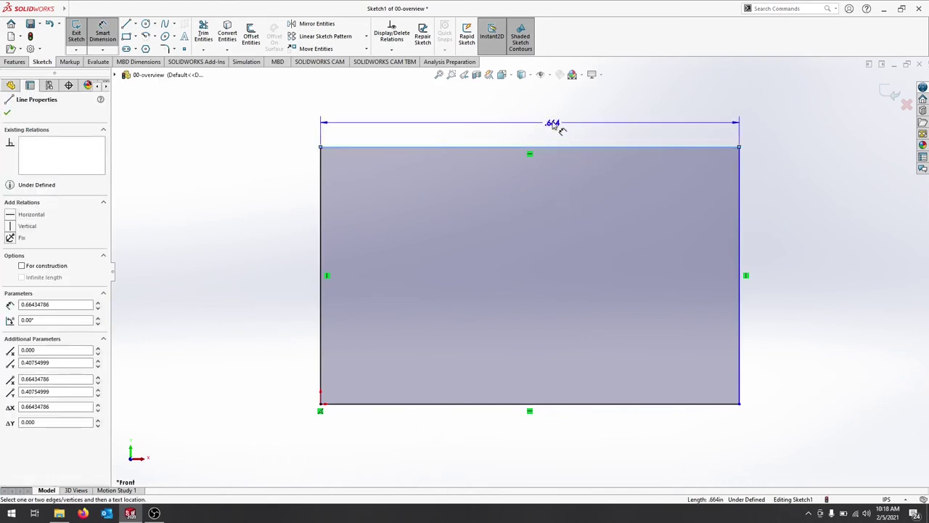
pyautogui.click(528, 118)
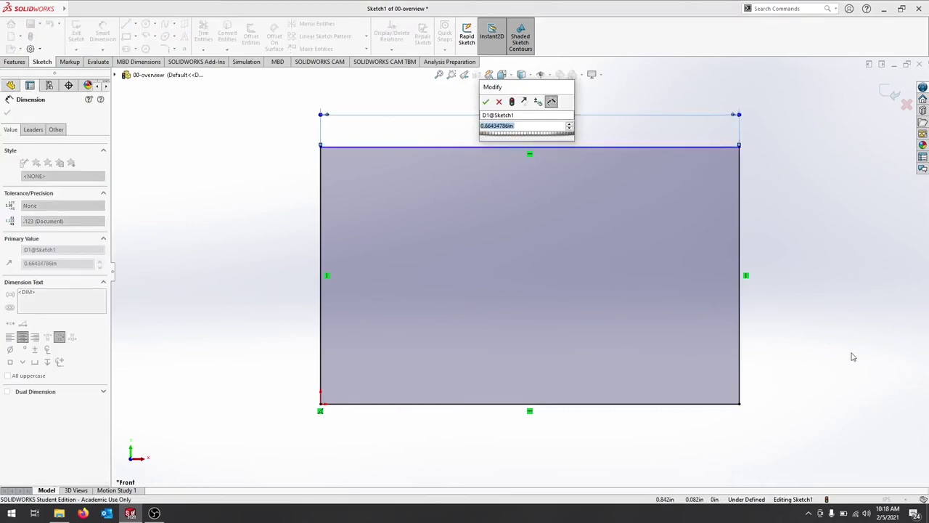
pyautogui.write('4')
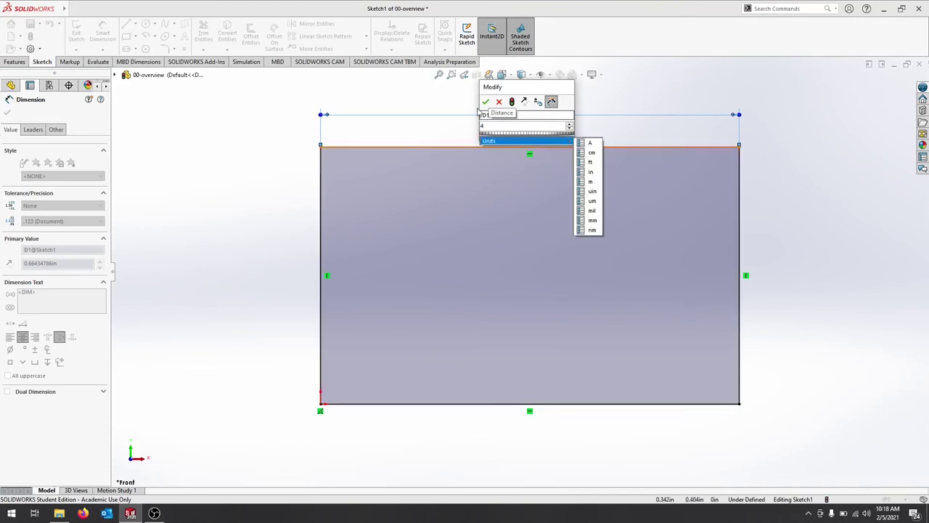
pyautogui.click(485, 104)
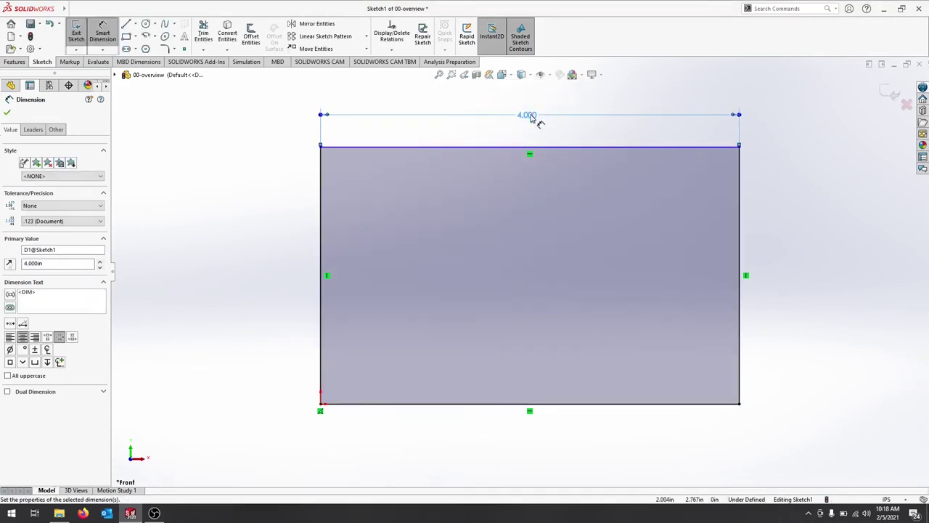
pyautogui.click(7, 113)
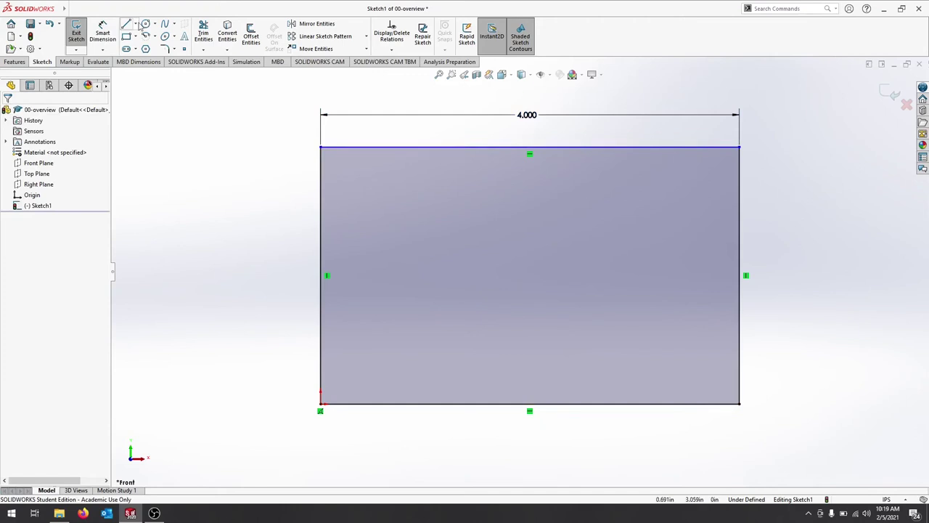
# Dimension the rectangle's right edge to a 1.5 in height.
pyautogui.click(102, 33)
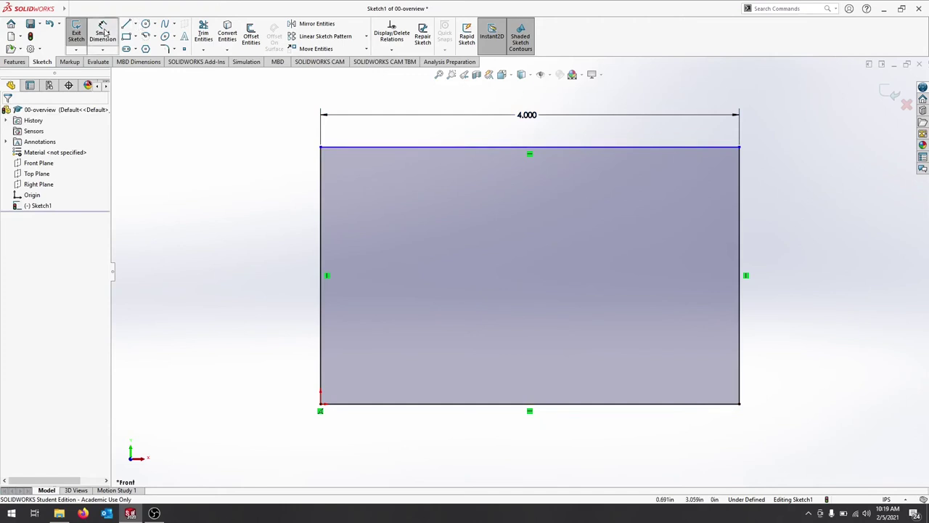
pyautogui.click(740, 251)
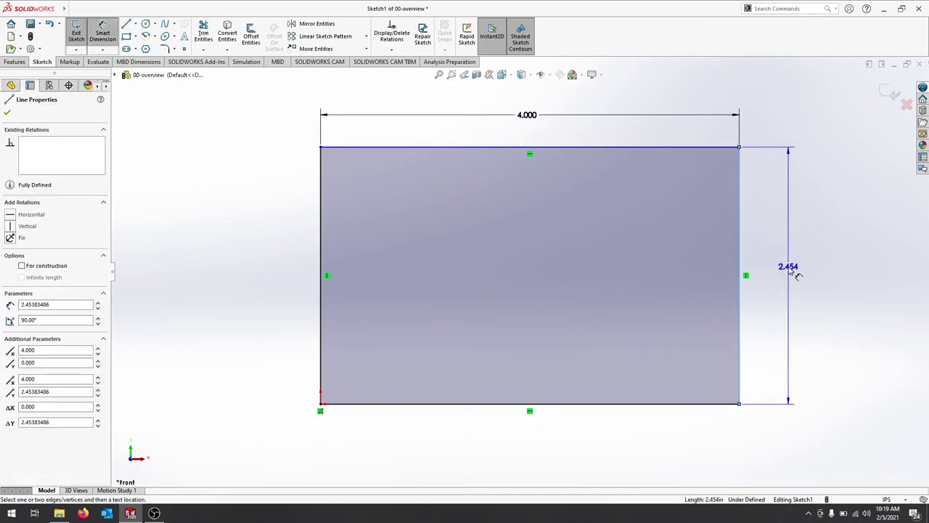
pyautogui.click(790, 276)
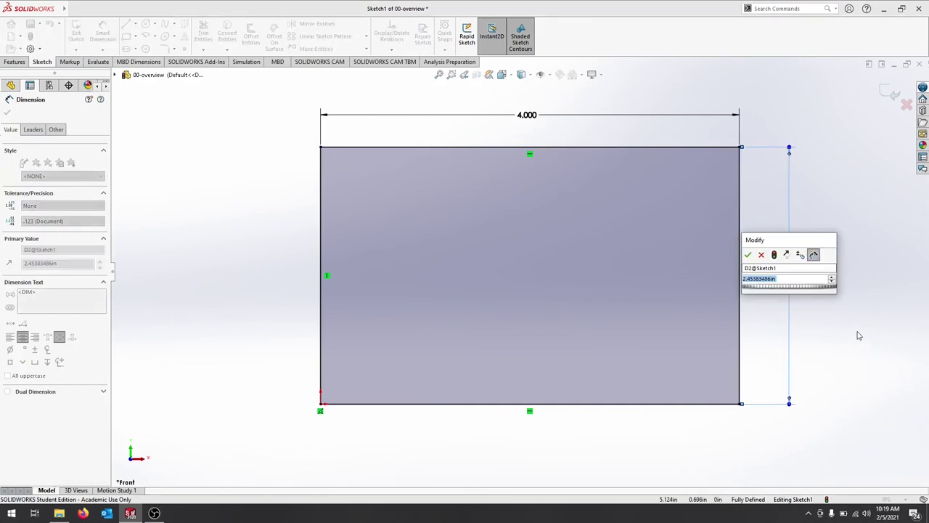
pyautogui.write('1.5')
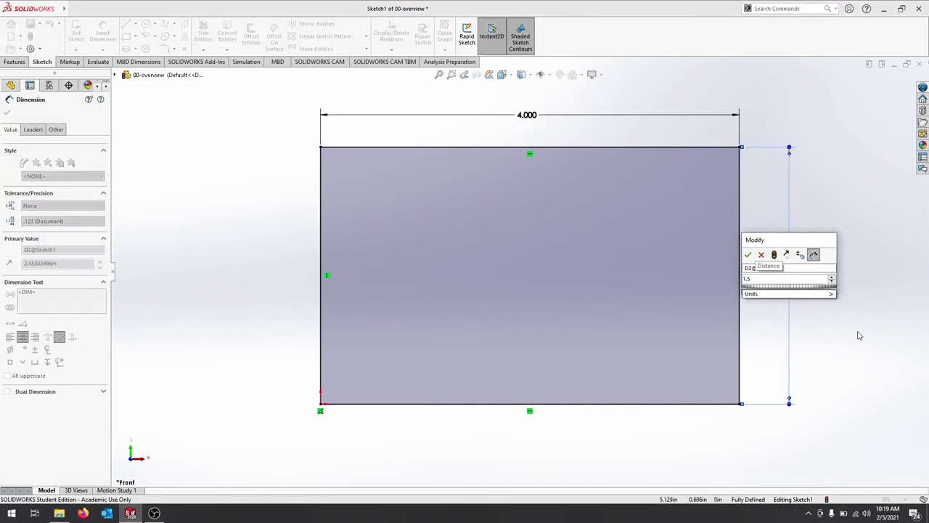
pyautogui.press('Return')
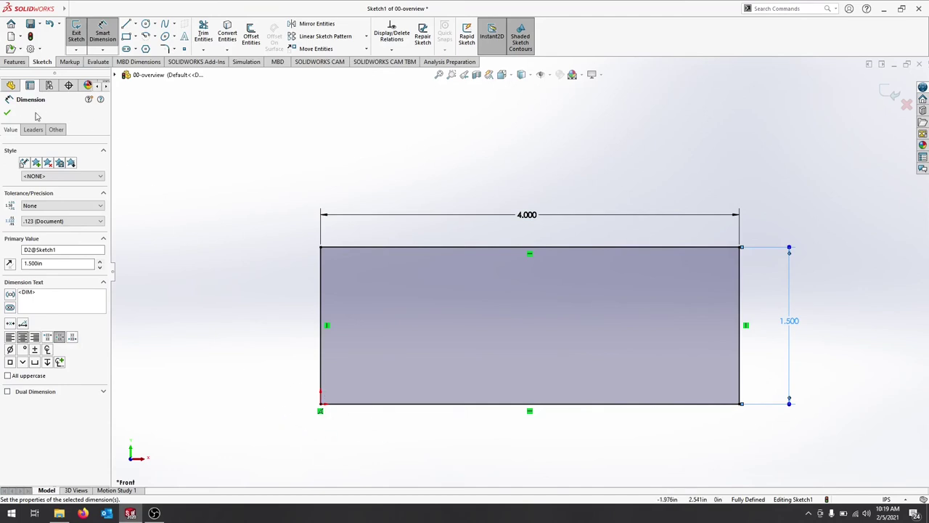
pyautogui.click(8, 113)
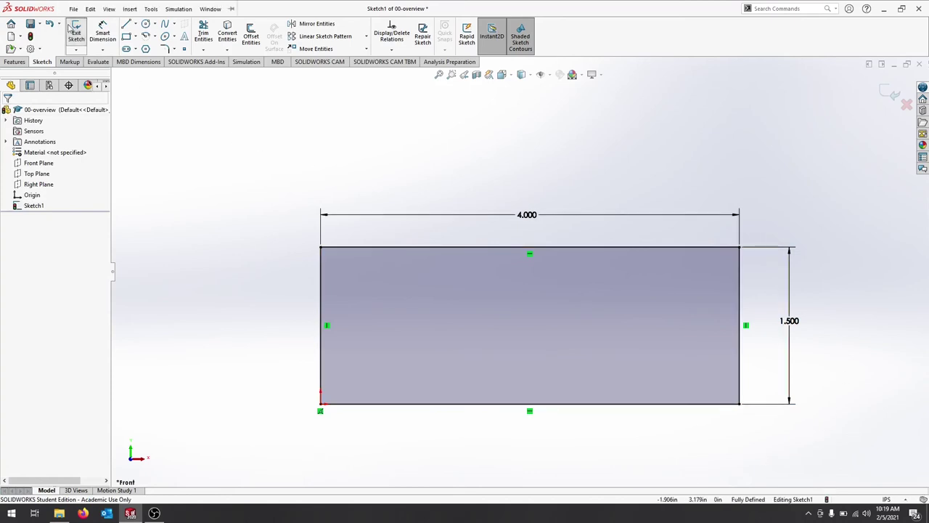
# Exit Sketch1 keeping its name, deselect it, and bring up the Features tools.
pyautogui.click(76, 33)
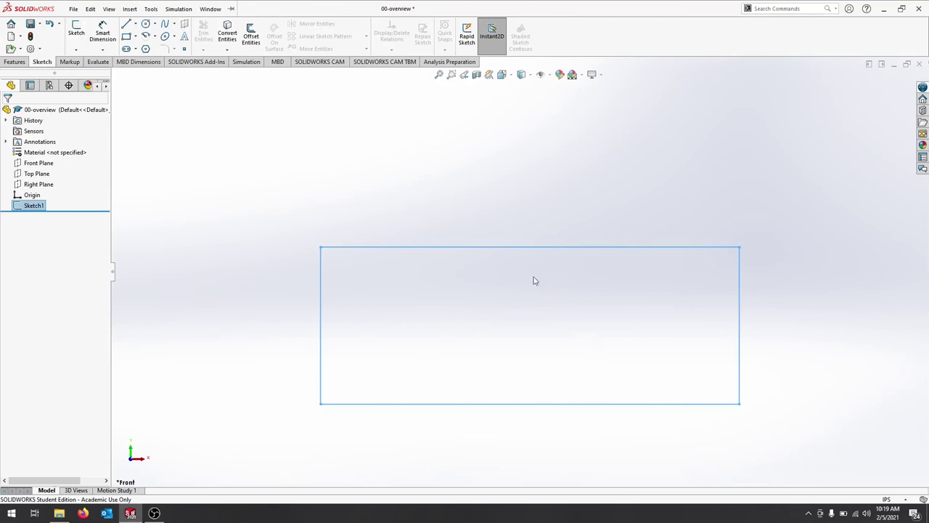
pyautogui.doubleClick(34, 207)
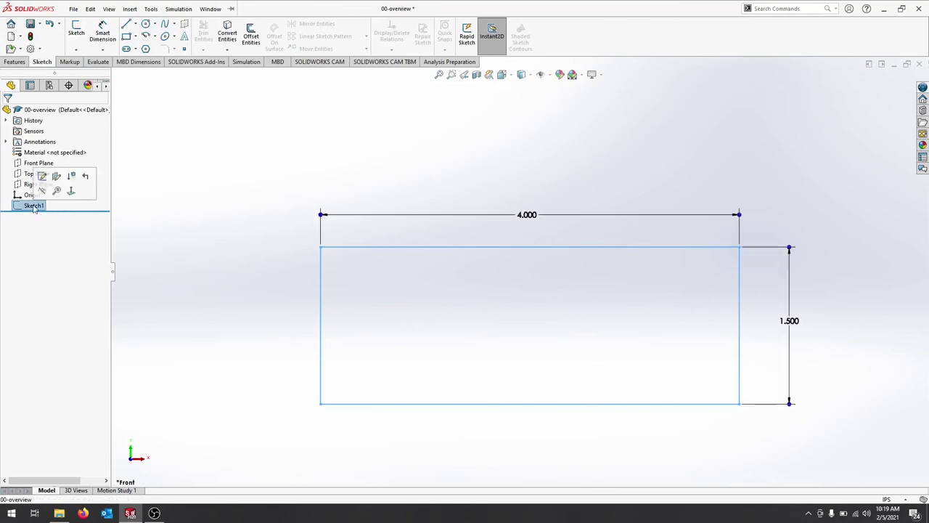
pyautogui.click(35, 207)
pyautogui.press('Return')
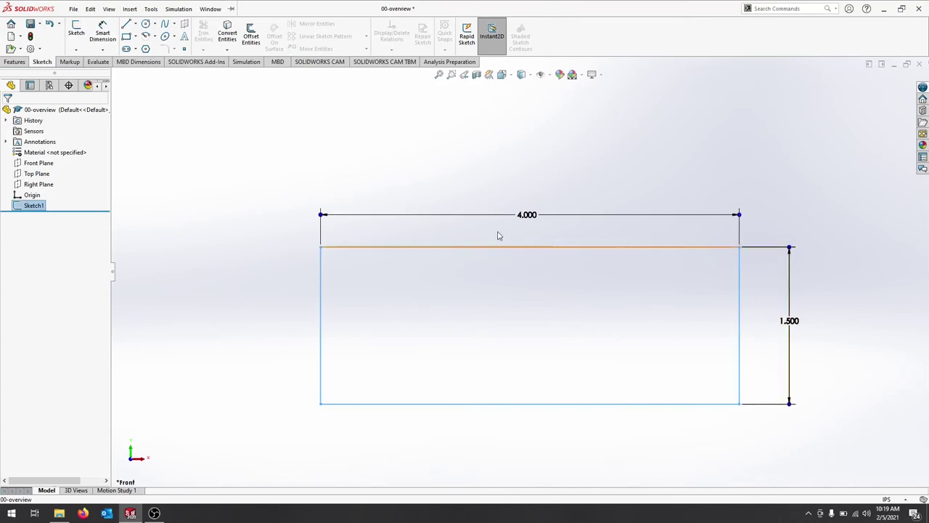
pyautogui.click(253, 318)
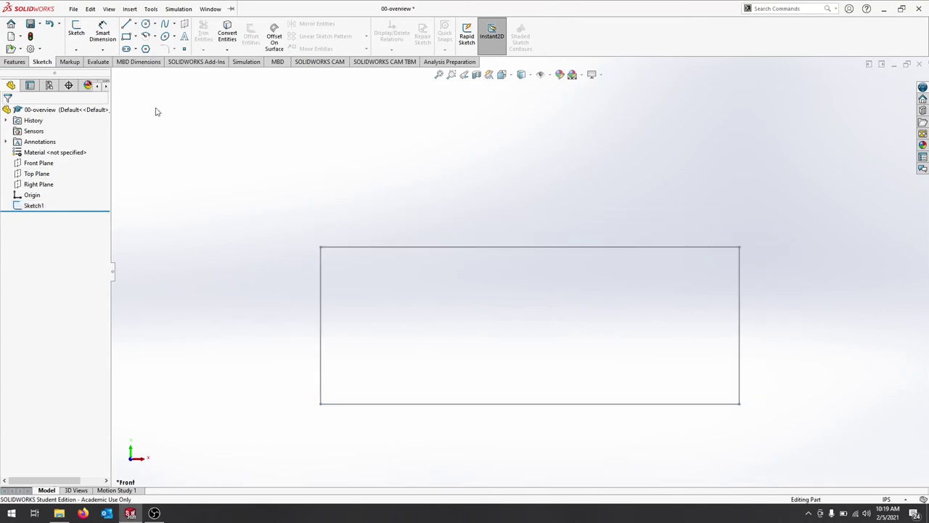
pyautogui.click(11, 63)
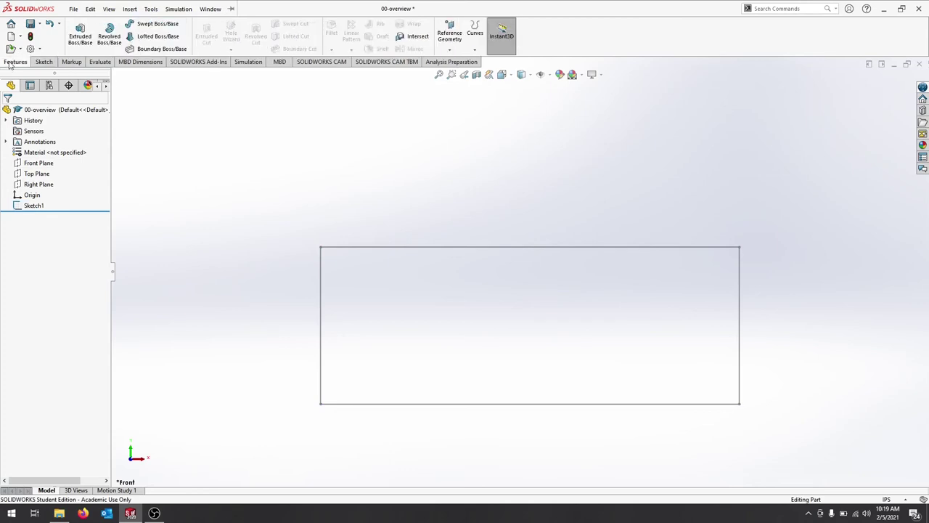
# Extrude Sketch1 as a Blind boss 3.5 in deep to form the solid block.
pyautogui.click(72, 36)
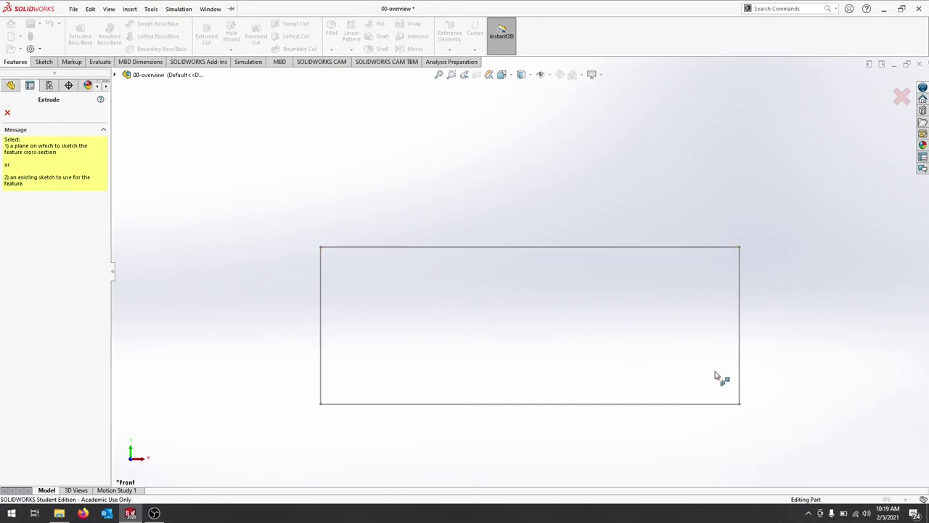
pyautogui.click(114, 76)
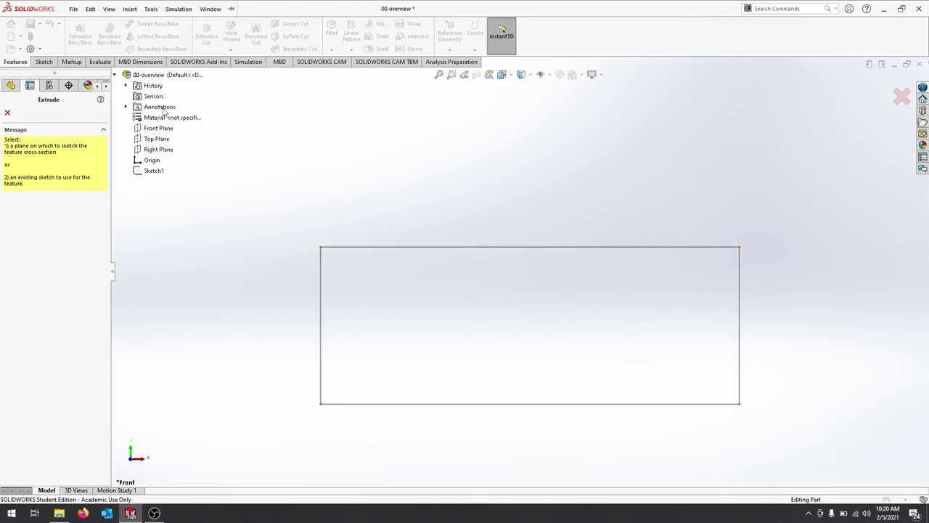
pyautogui.click(154, 171)
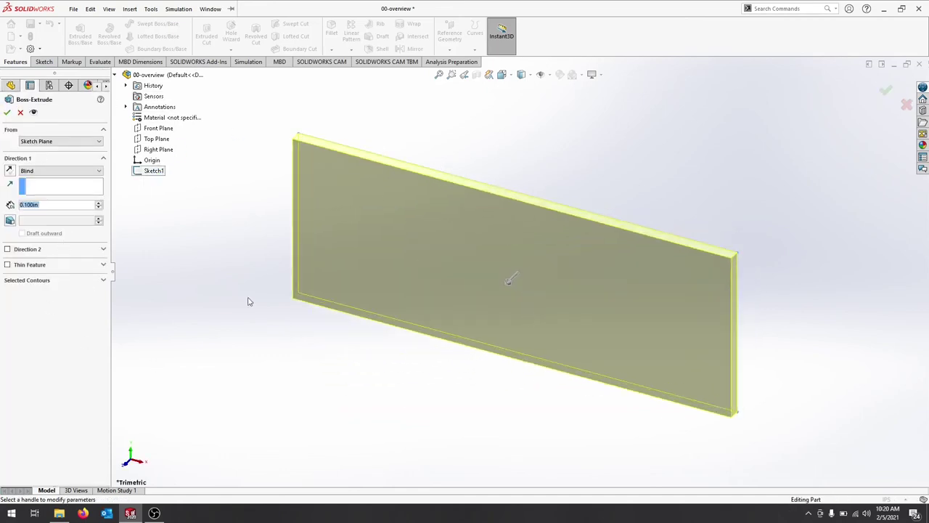
pyautogui.click(58, 205)
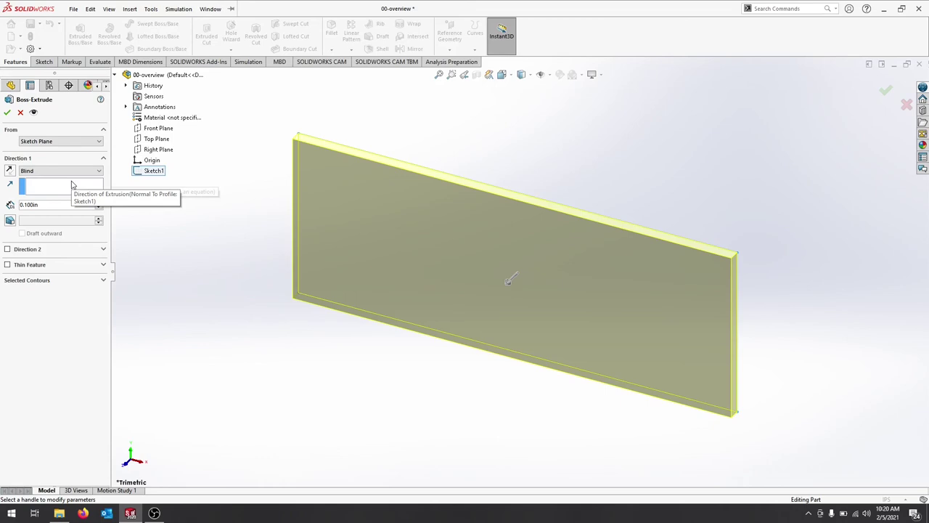
pyautogui.moveTo(52, 206); pyautogui.dragTo(2, 205)
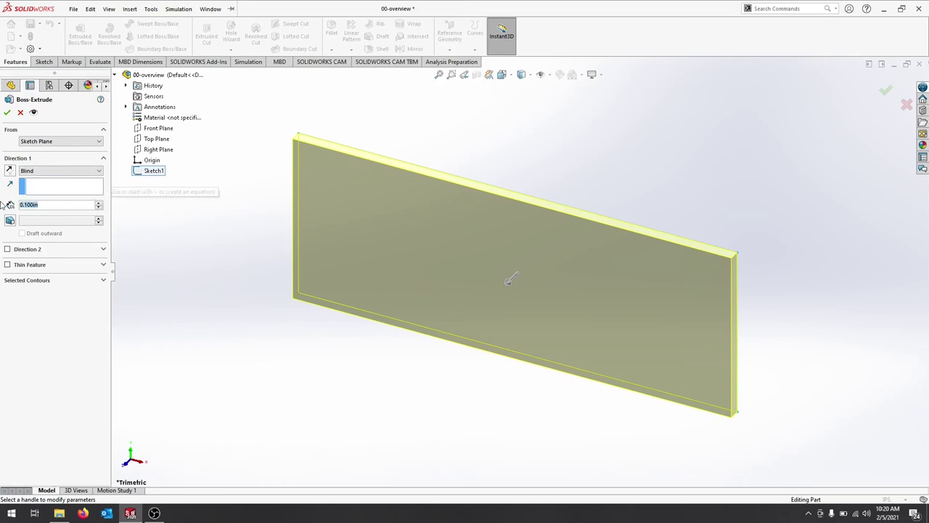
pyautogui.write('3.5')
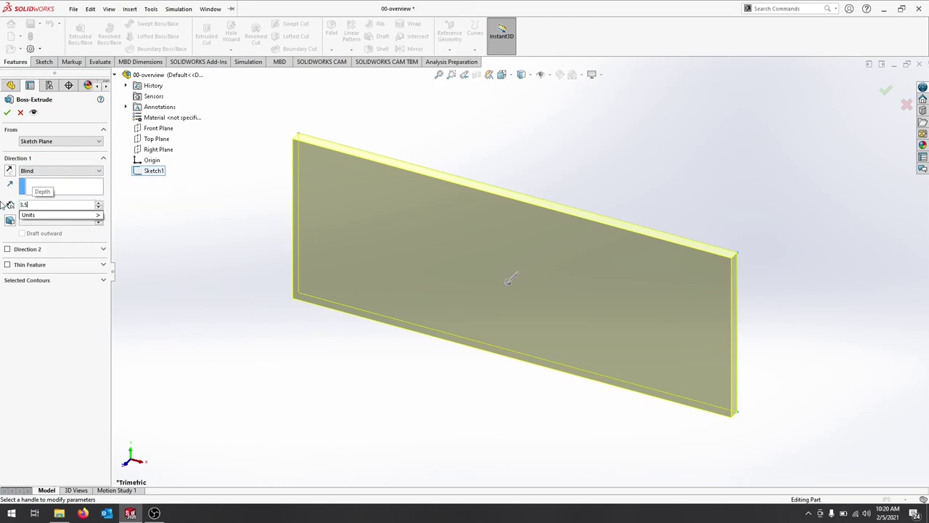
pyautogui.press('Return')
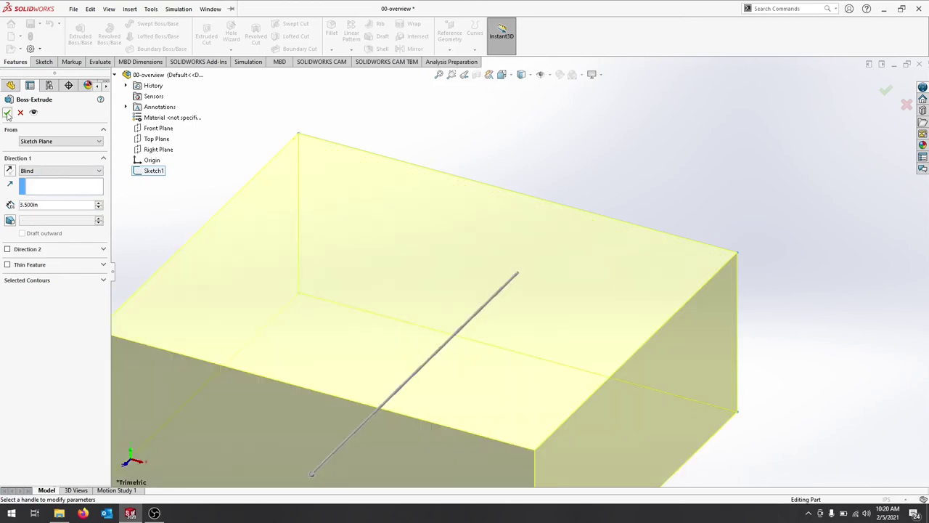
pyautogui.click(7, 114)
pyautogui.scroll(5, 482, 342)
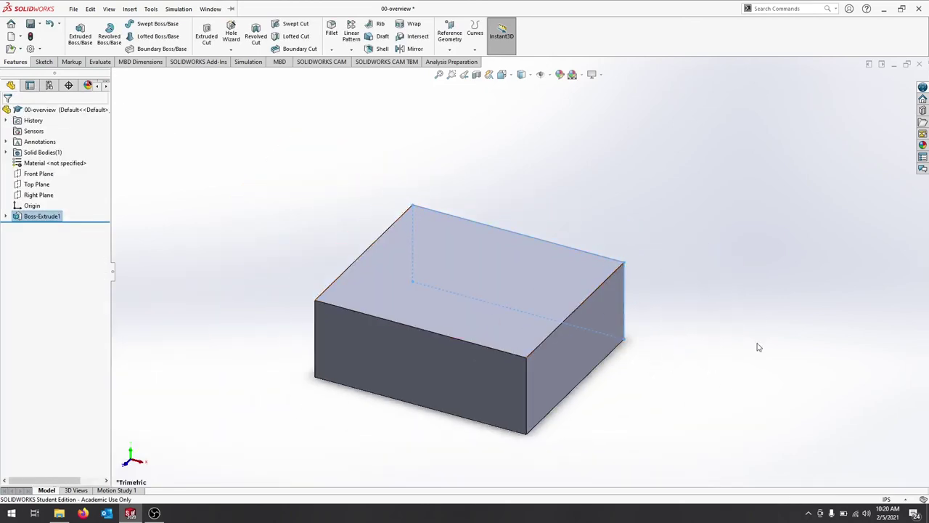
# Rename the Boss-Extrude1 feature to baseExtrudeRect and fit the block in view.
pyautogui.moveTo(757, 347); pyautogui.dragTo(727, 314, button='middle')
pyautogui.scroll(-3, 450, 370)
pyautogui.scroll(4, 409, 370)
pyautogui.scroll(-3, 404, 283)
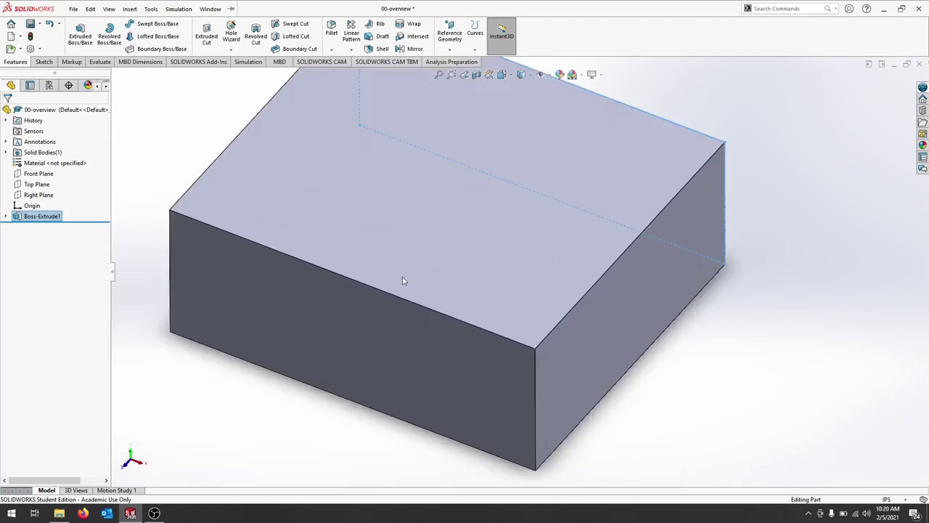
pyautogui.scroll(1, 493, 252)
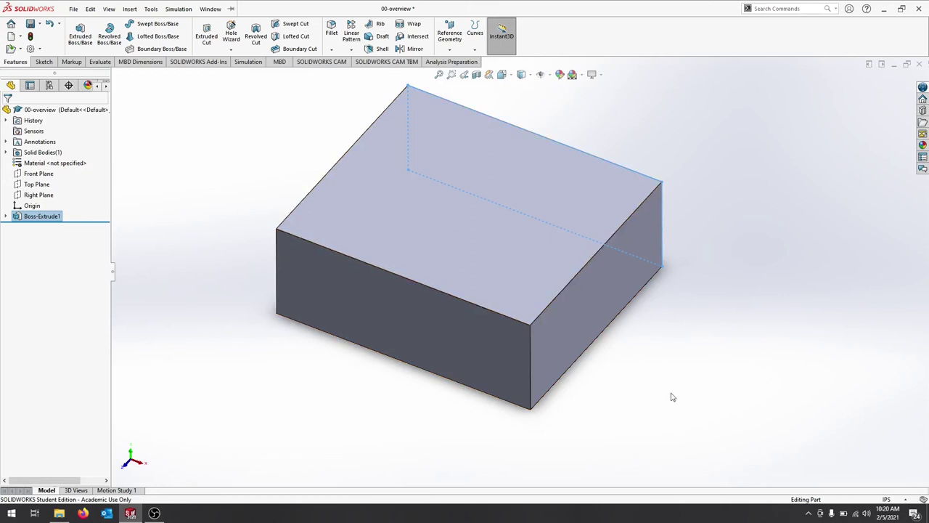
pyautogui.click(34, 218)
pyautogui.click(47, 217)
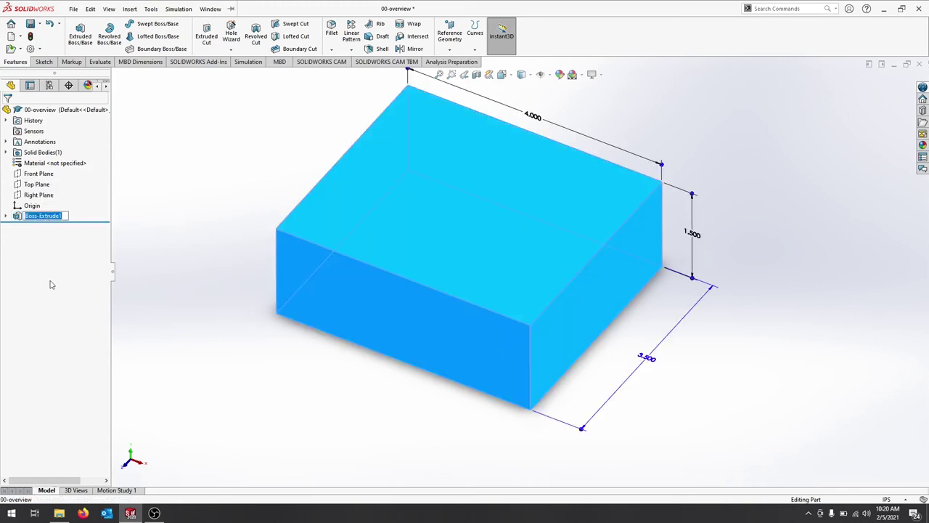
pyautogui.write('base')
pyautogui.press('Return')
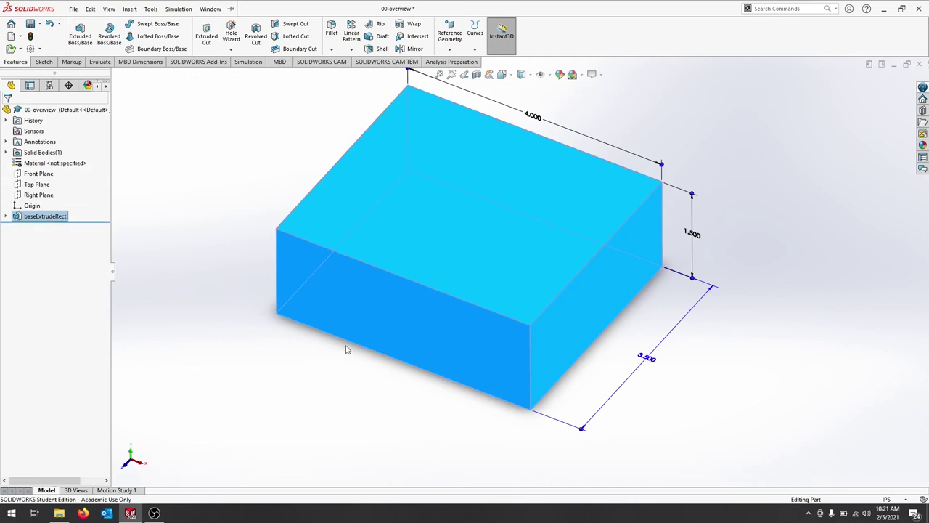
pyautogui.press('f')
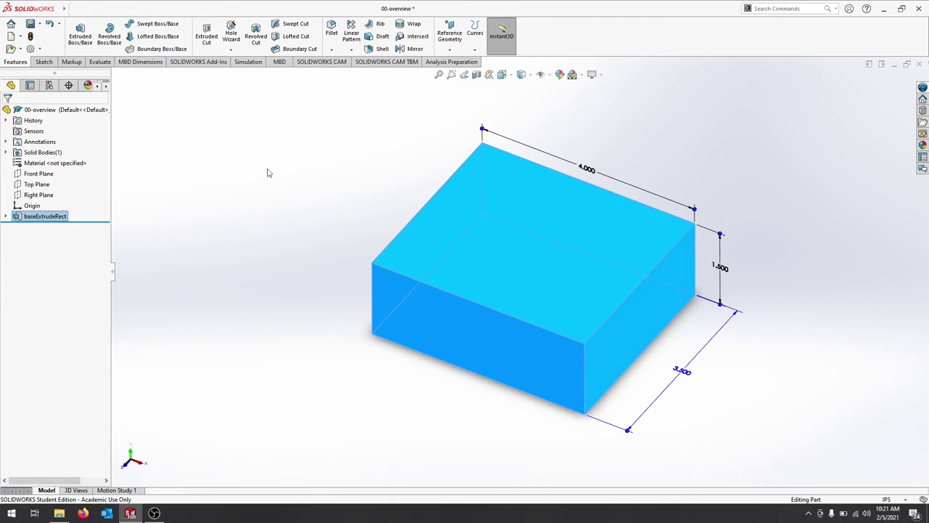
pyautogui.click(43, 62)
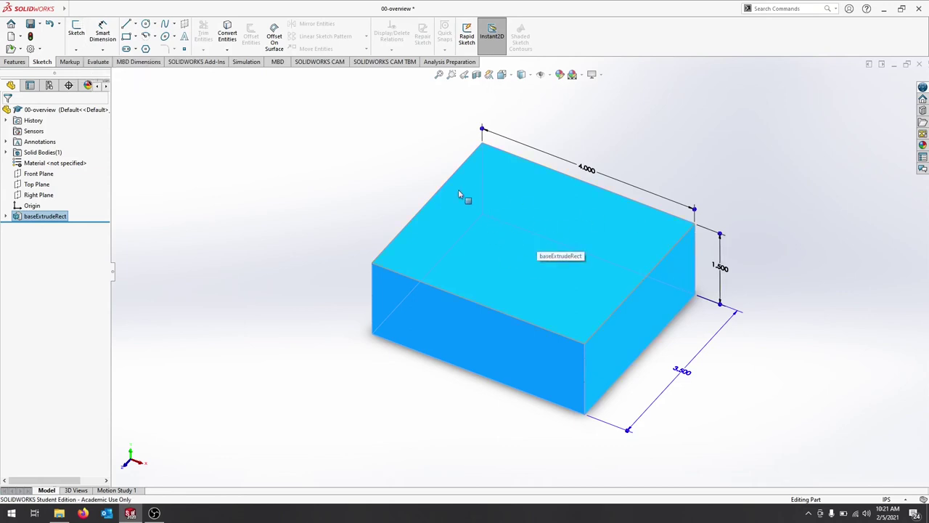
# Open Sketch2 on the block's top face and set the view Normal To it.
pyautogui.click(145, 24)
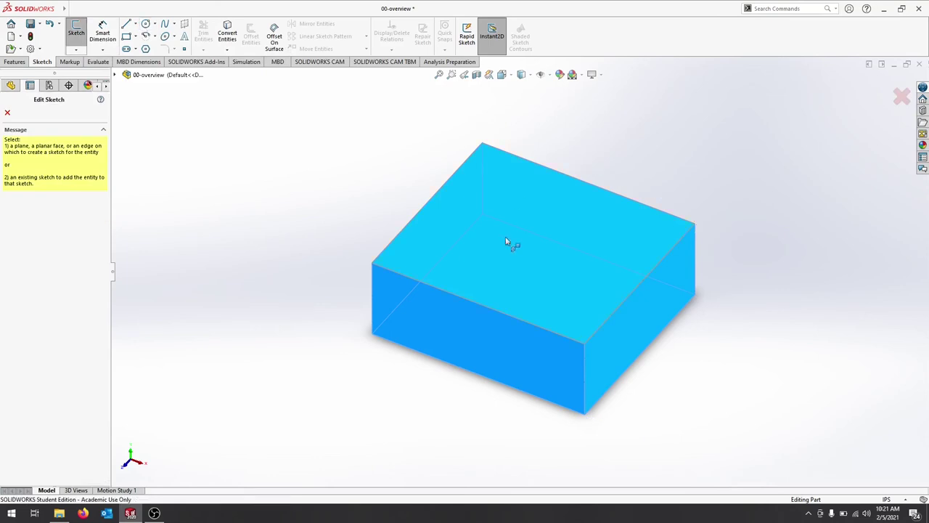
pyautogui.click(525, 237)
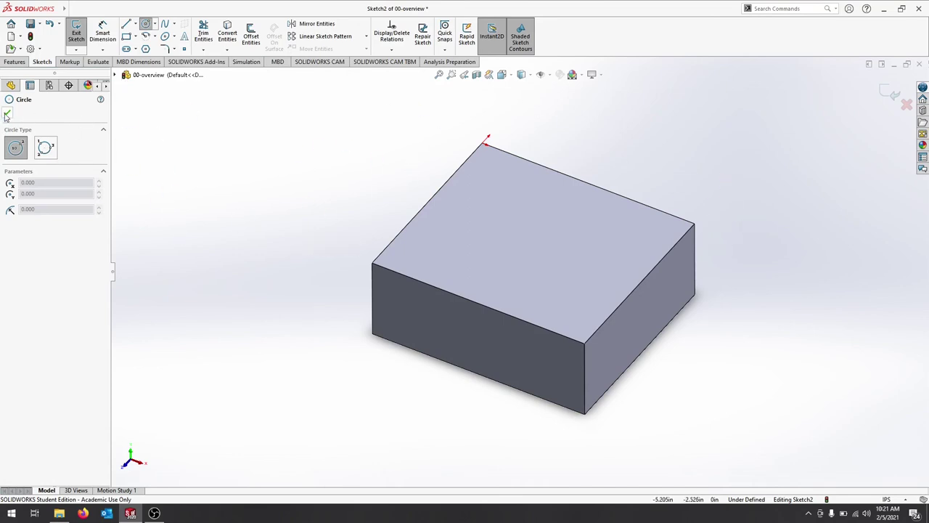
pyautogui.click(7, 116)
pyautogui.rightClick(47, 228)
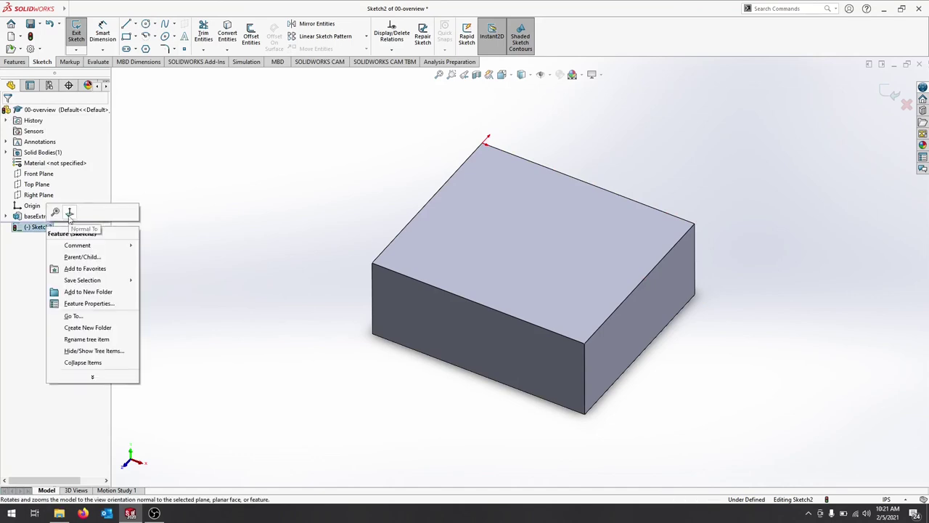
pyautogui.click(69, 213)
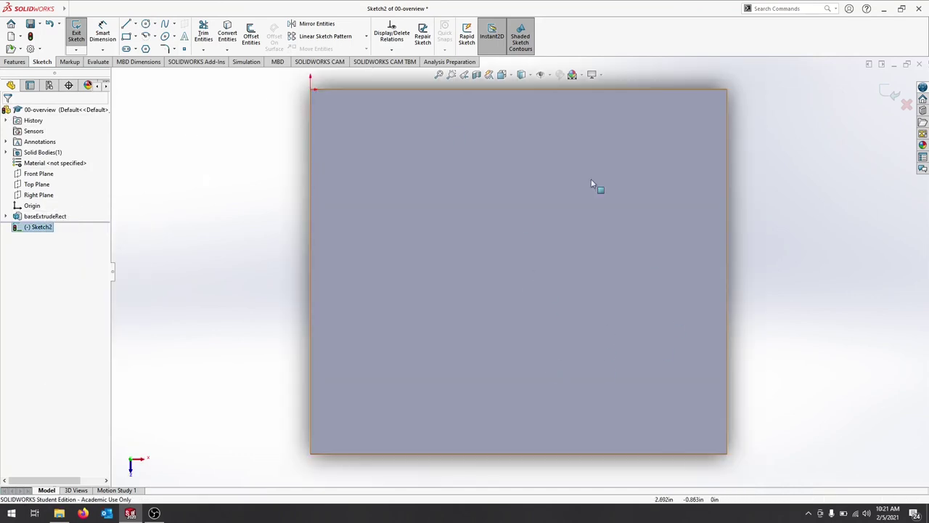
# Draw a circle near the top face's middle and dimension its diameter to 1 in.
pyautogui.click(145, 24)
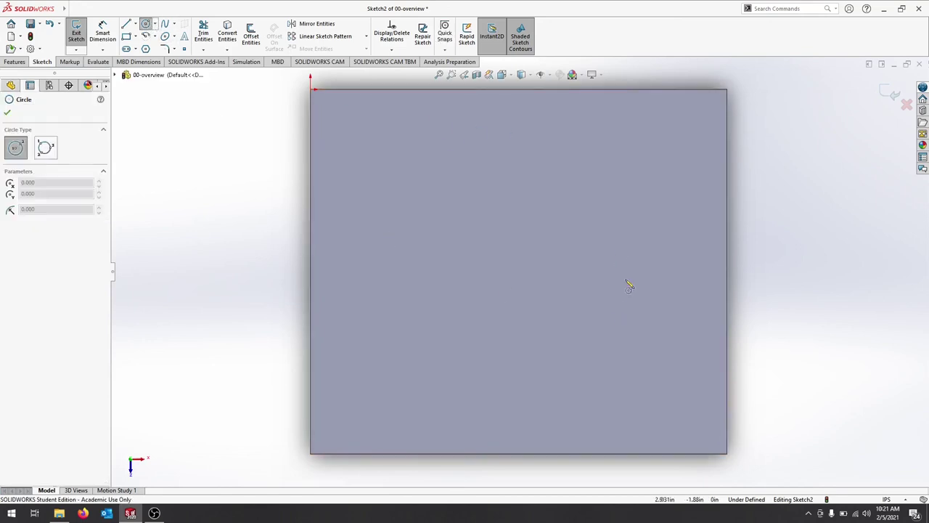
pyautogui.click(489, 263)
pyautogui.click(545, 221)
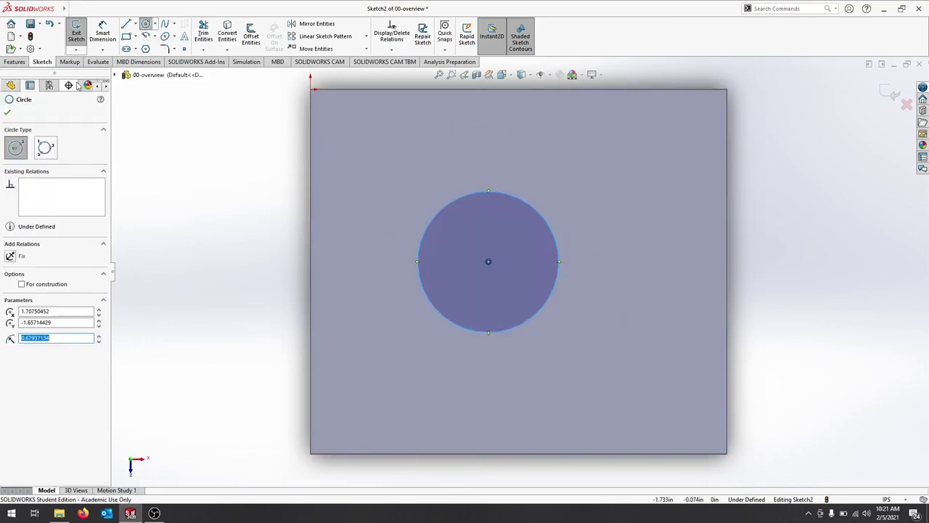
pyautogui.click(102, 32)
pyautogui.click(560, 248)
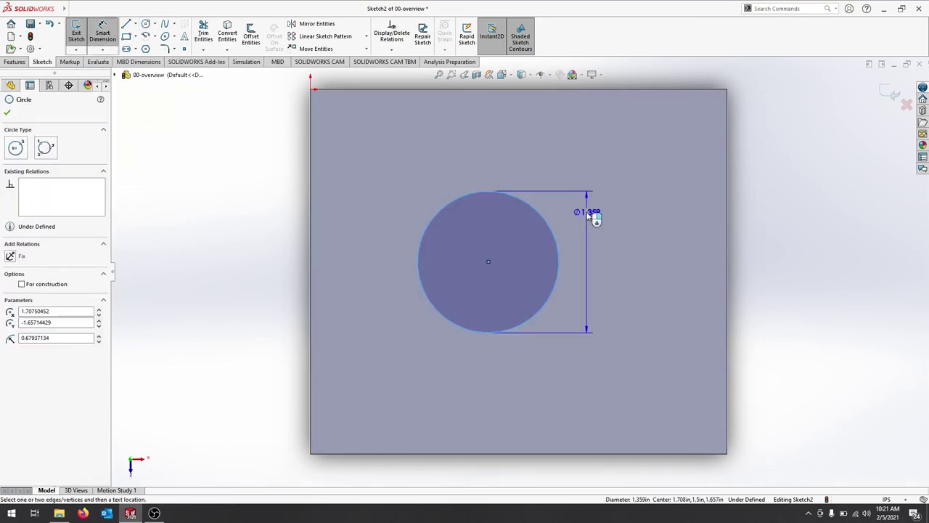
pyautogui.click(630, 309)
pyautogui.write('1')
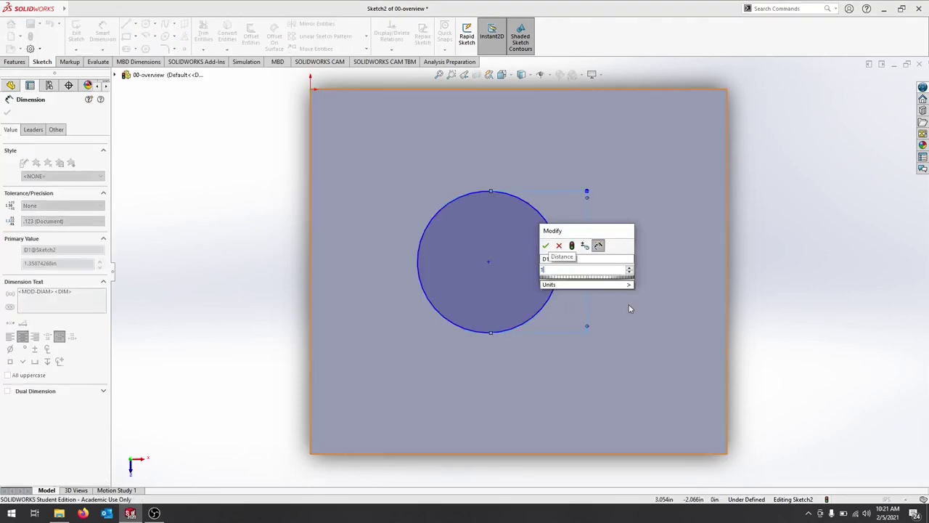
pyautogui.press('Return')
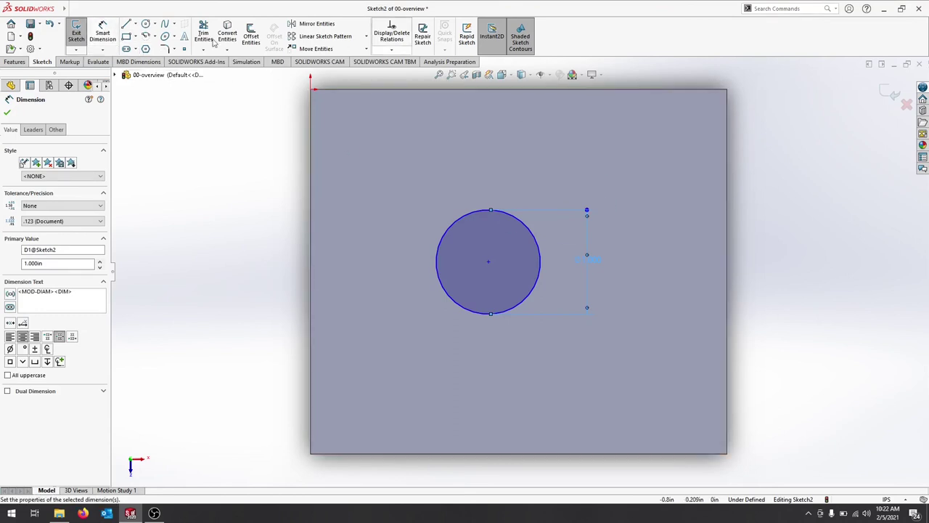
# Dimension the circle centre to the block's left edge, keeping the 1.708 in value.
pyautogui.click(103, 30)
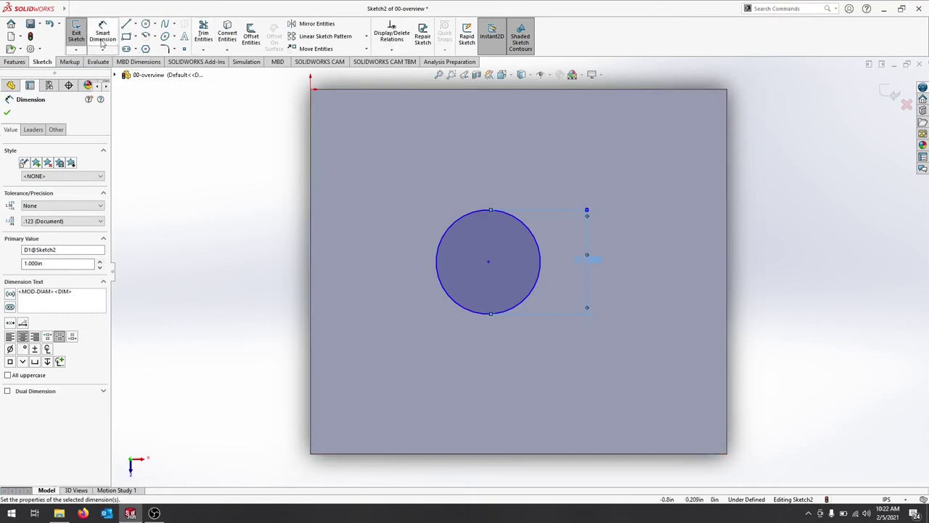
pyautogui.click(489, 265)
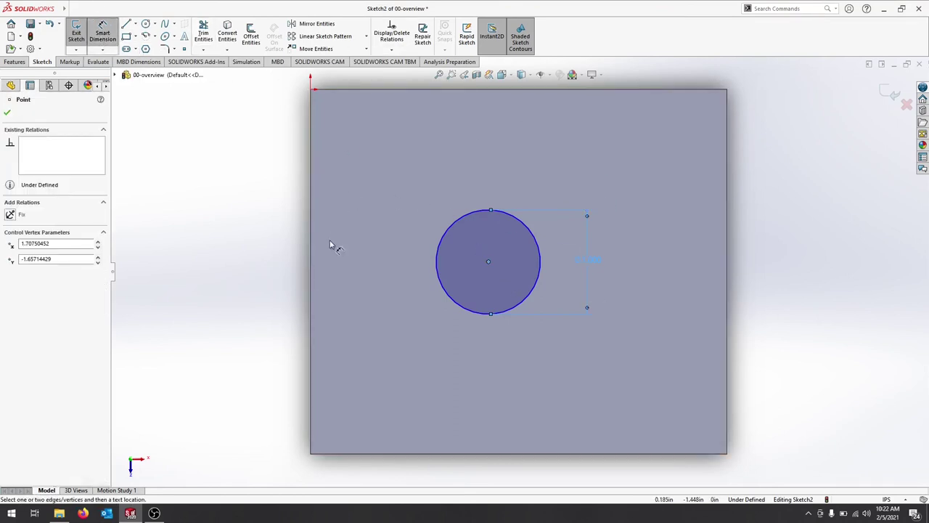
pyautogui.click(311, 276)
pyautogui.click(374, 267)
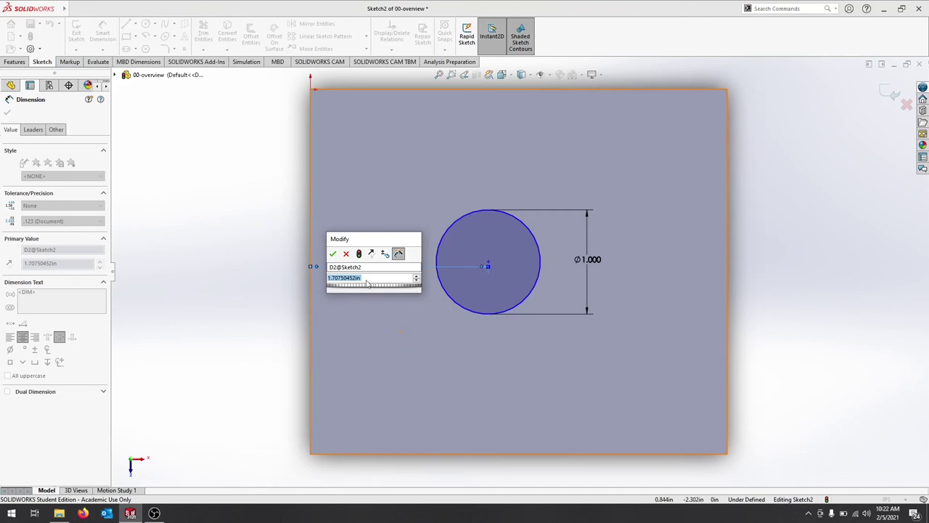
pyautogui.click(345, 254)
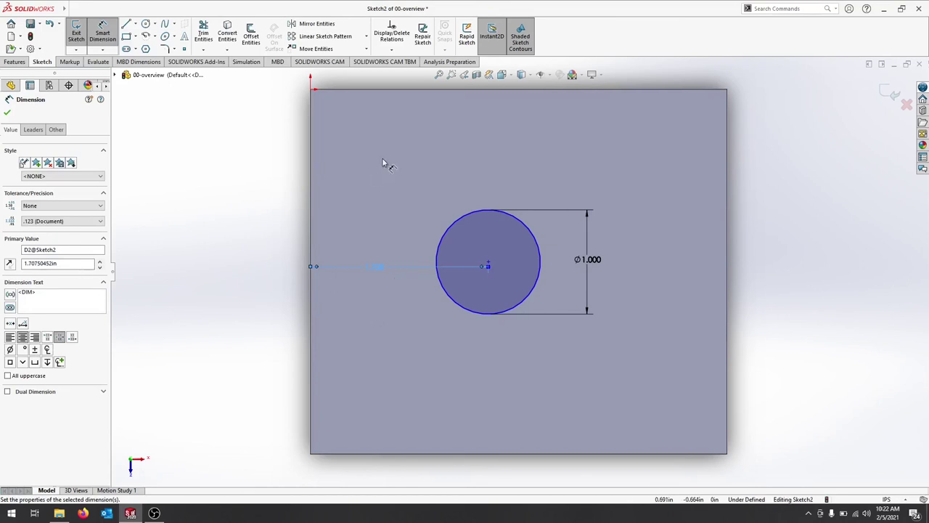
# Measure the length of the block's top edge with the Measure tool.
pyautogui.click(98, 62)
pyautogui.click(137, 33)
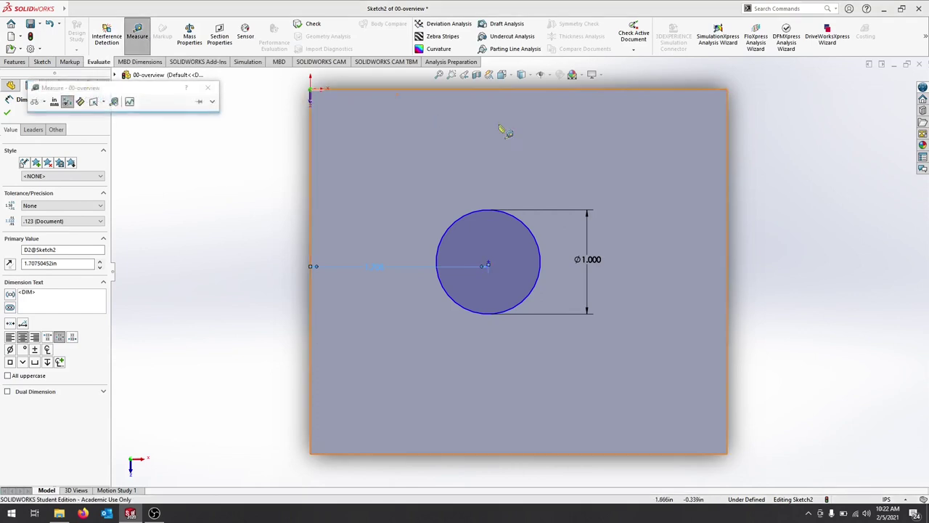
pyautogui.click(479, 90)
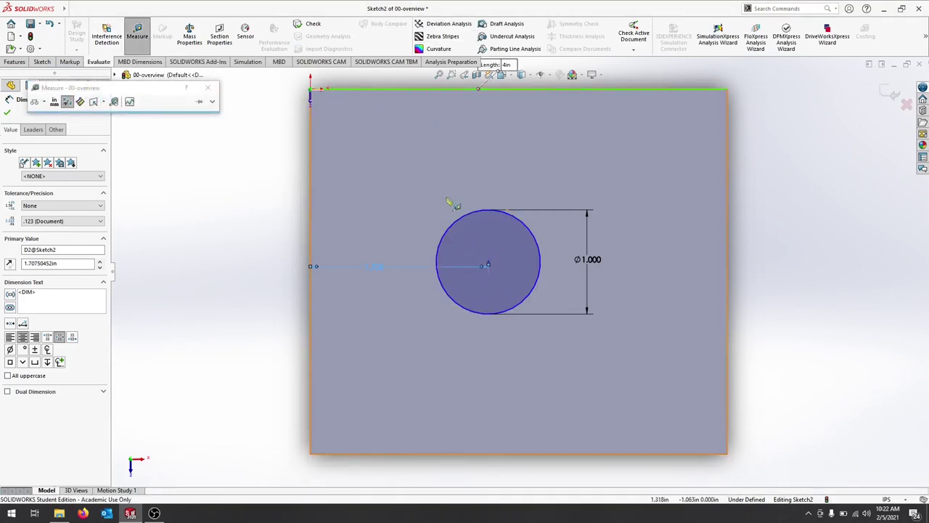
pyautogui.click(207, 88)
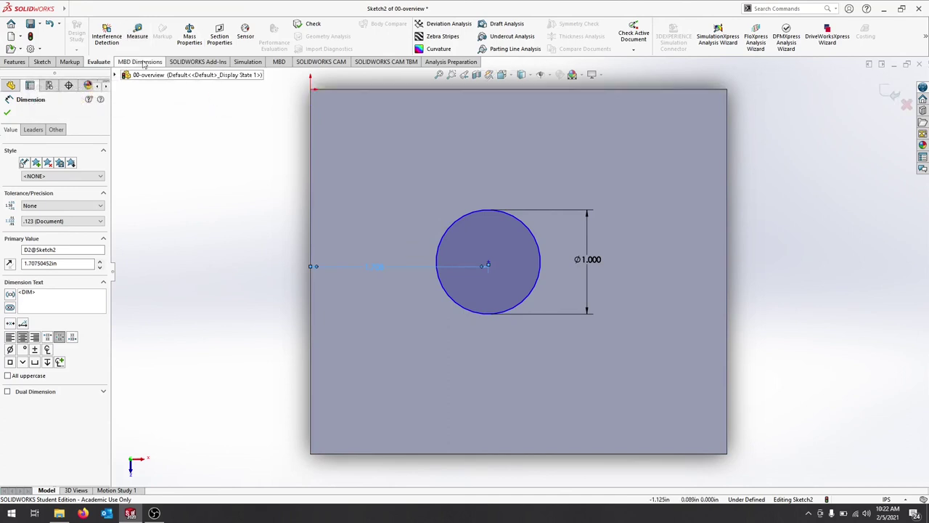
# Set the circle centre's distance from the left edge to 2 in.
pyautogui.click(39, 62)
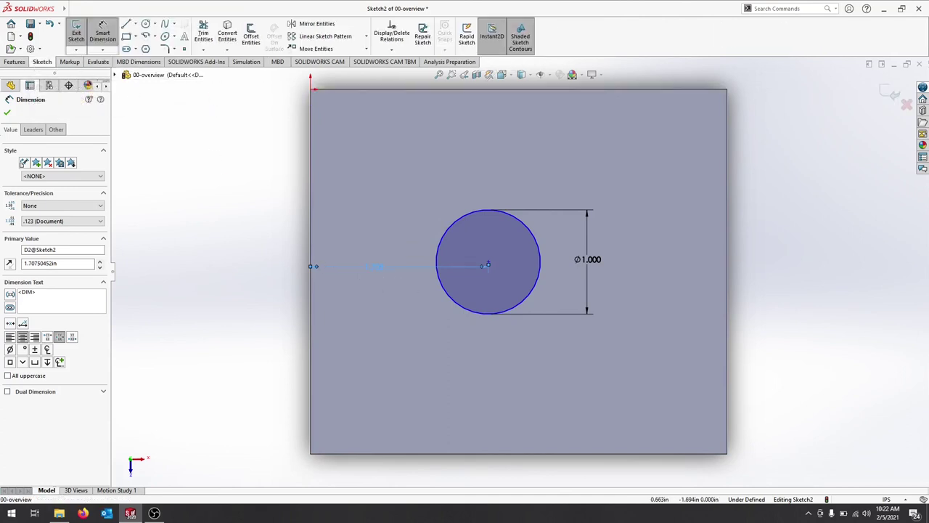
pyautogui.click(387, 300)
pyautogui.write('2')
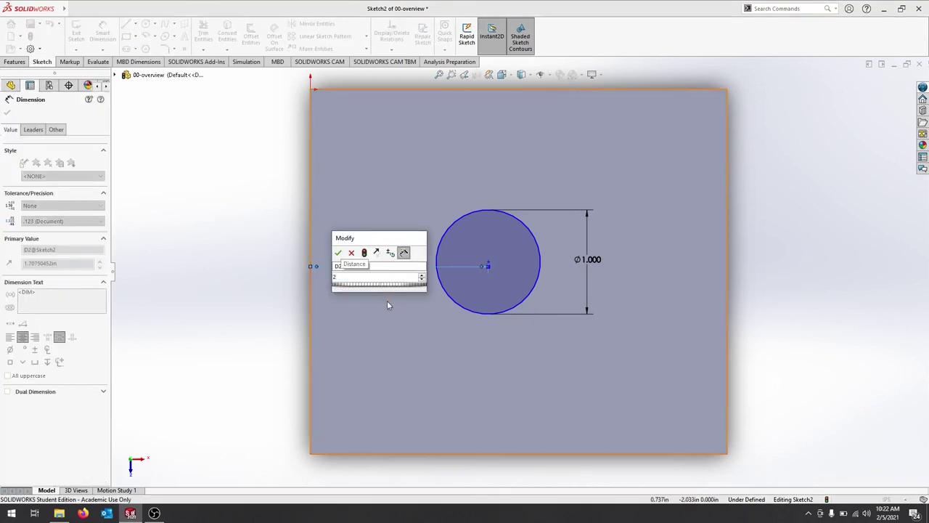
pyautogui.press('Return')
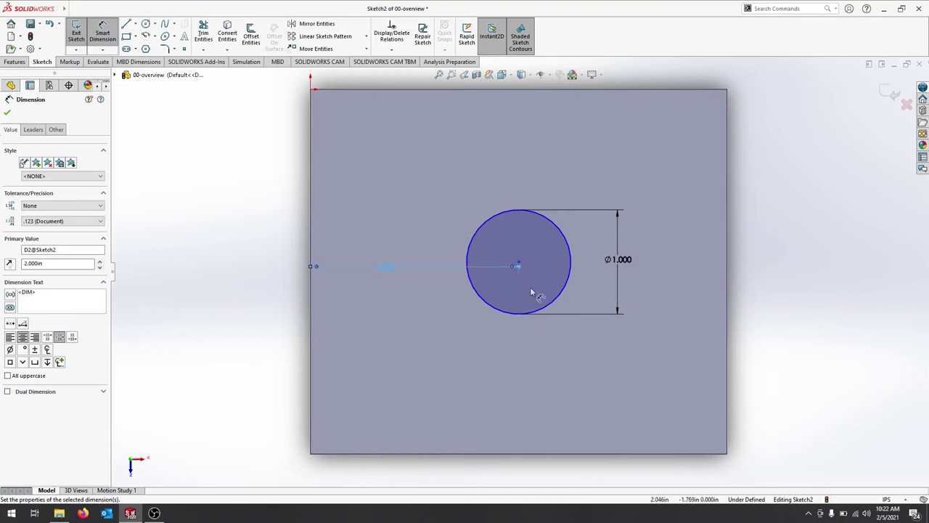
pyautogui.click(538, 455)
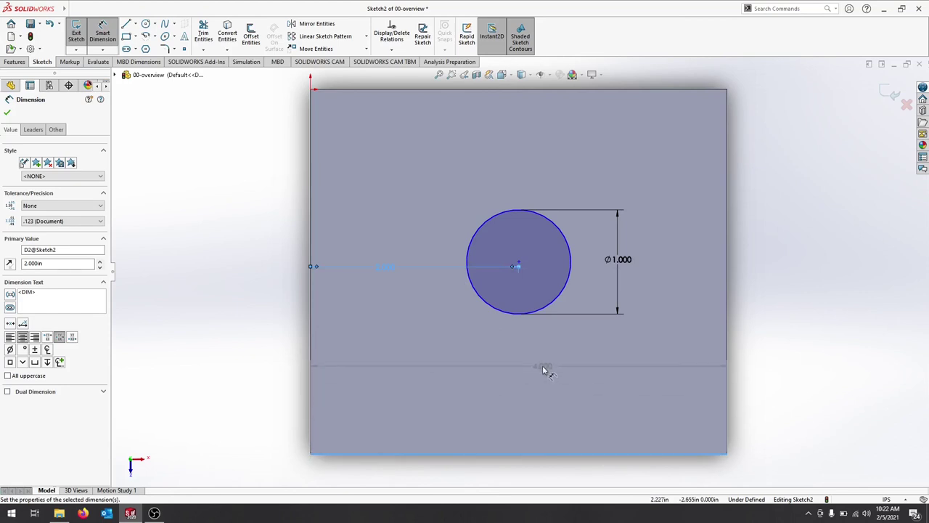
# Dimension the circle centre 1.75 in from the block's bottom edge.
pyautogui.press('Escape')
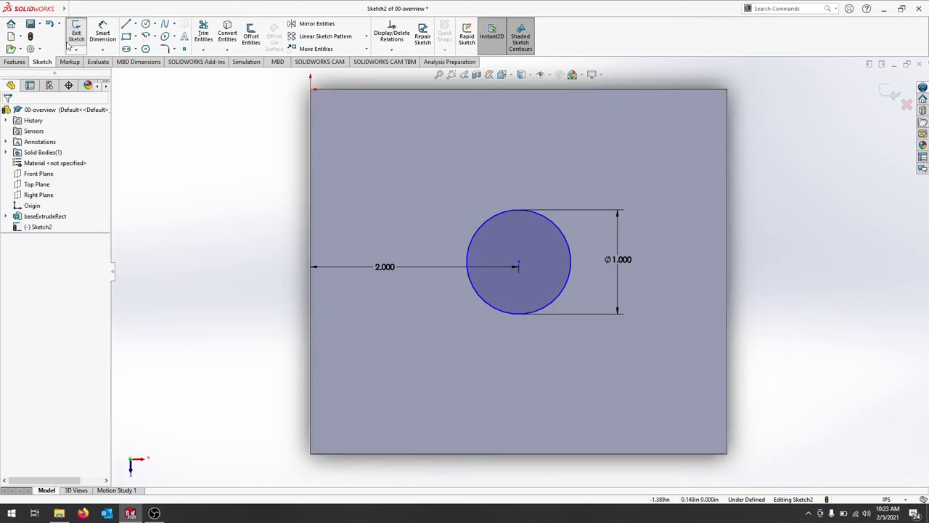
pyautogui.click(102, 30)
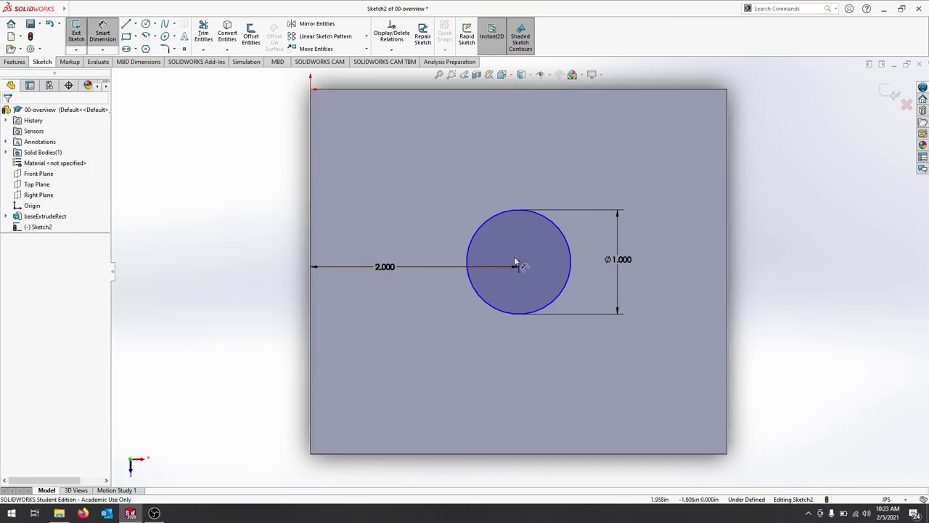
pyautogui.click(519, 265)
pyautogui.click(548, 454)
pyautogui.click(545, 386)
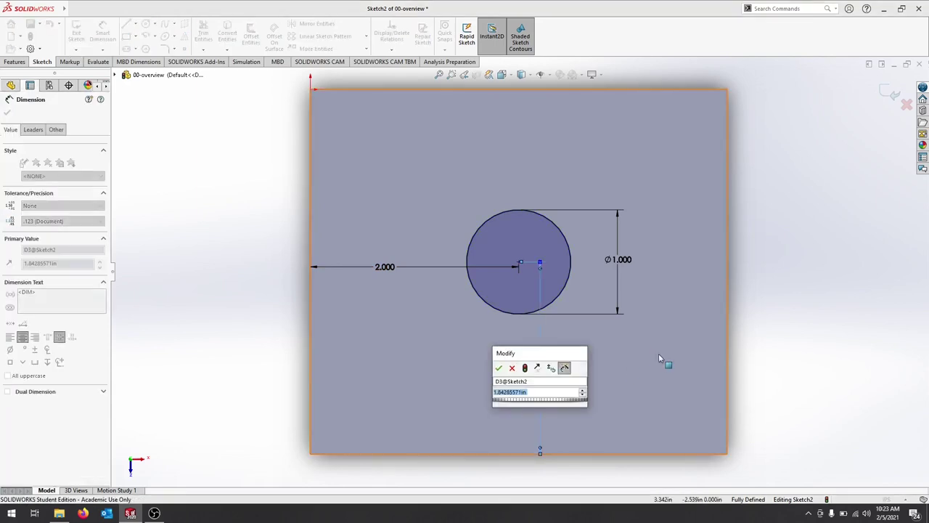
pyautogui.write('1.5')
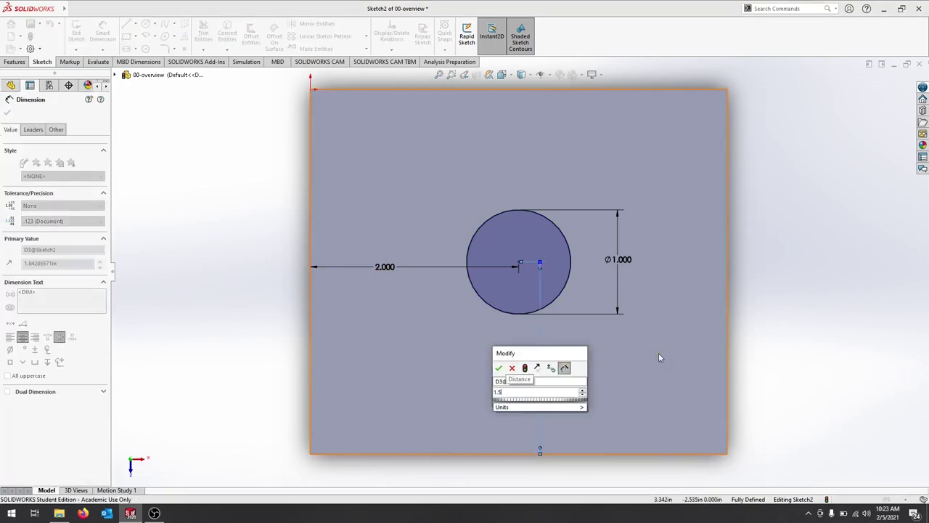
pyautogui.press('BackSpace')
pyautogui.write('75')
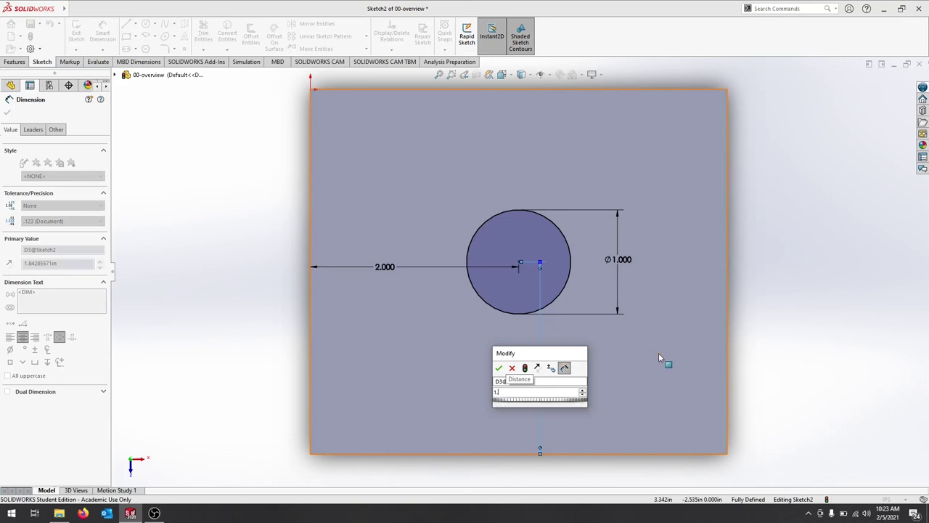
pyautogui.press('Return')
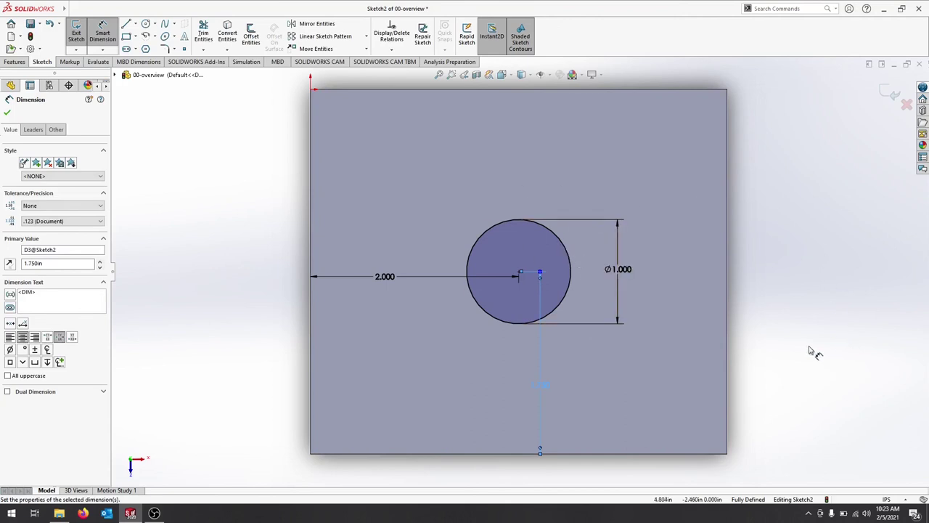
# Orbit the block into 3D and zoom in around its top face.
pyautogui.moveTo(791, 410); pyautogui.dragTo(493, 275, button='middle')
pyautogui.scroll(-2, 415, 160)
pyautogui.click(450, 83)
pyautogui.moveTo(642, 414); pyautogui.dragTo(240, 211)
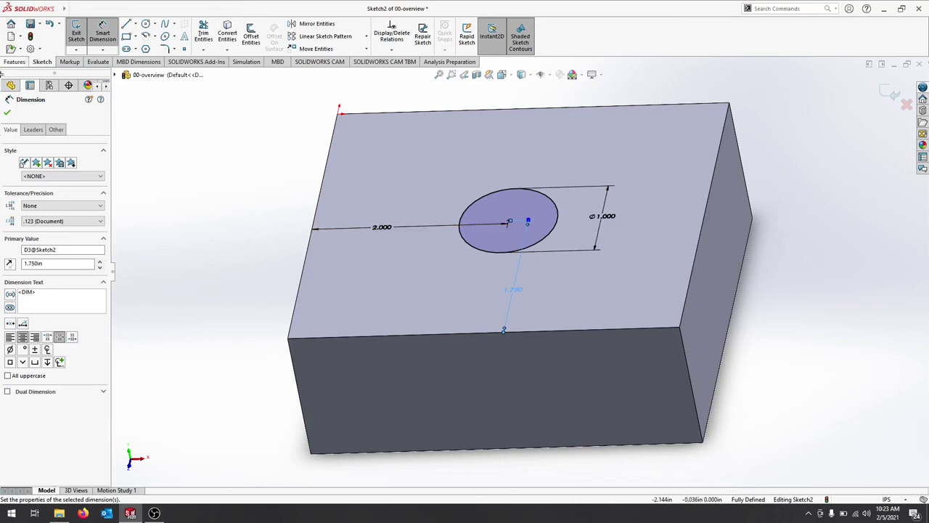
# Extrude-cut the 1 in circle sketch Through All to make the hole through the block.
pyautogui.click(8, 114)
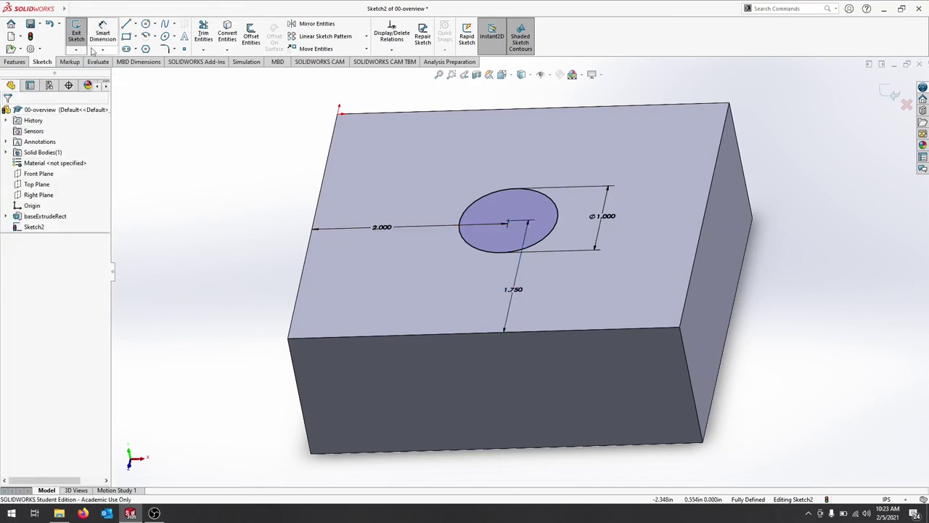
pyautogui.click(77, 31)
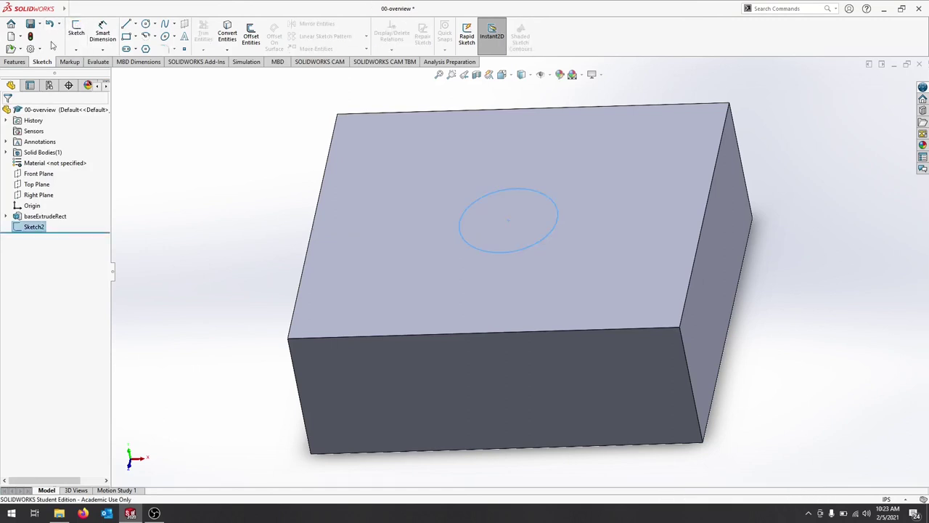
pyautogui.click(18, 63)
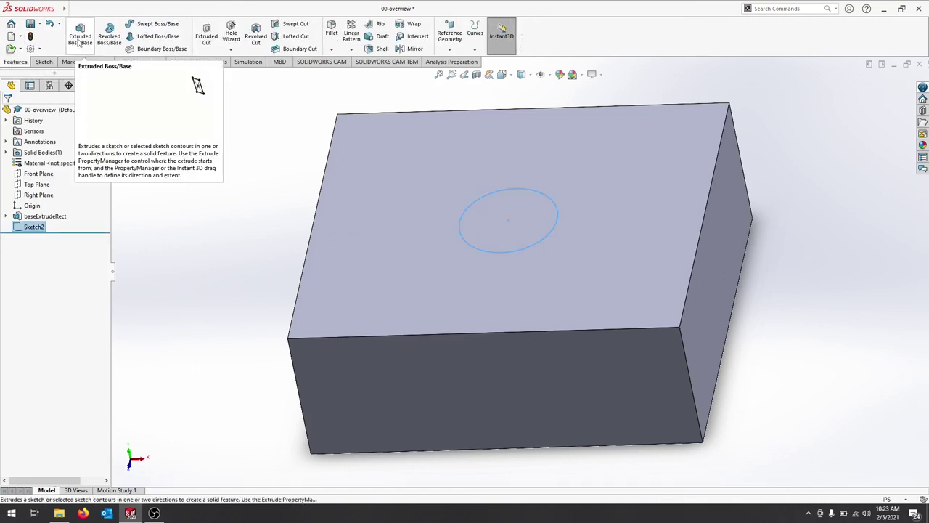
pyautogui.click(207, 35)
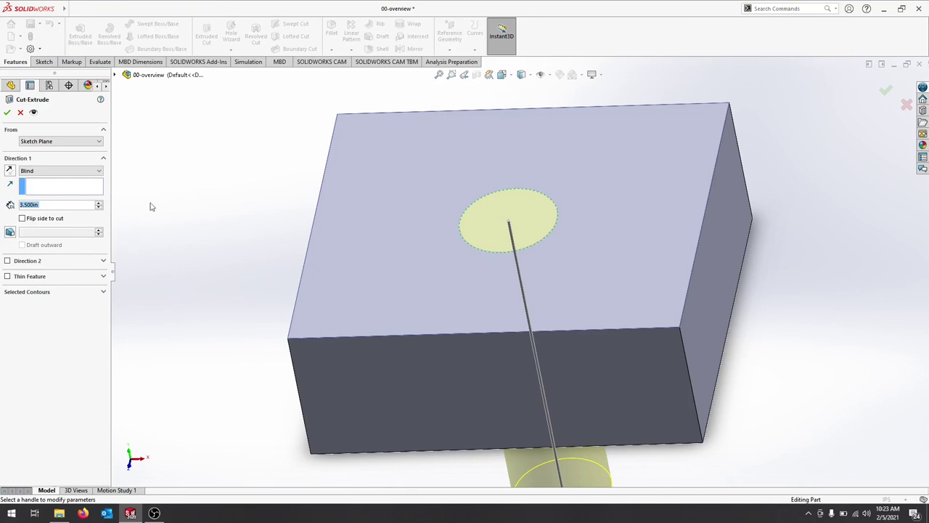
pyautogui.click(73, 174)
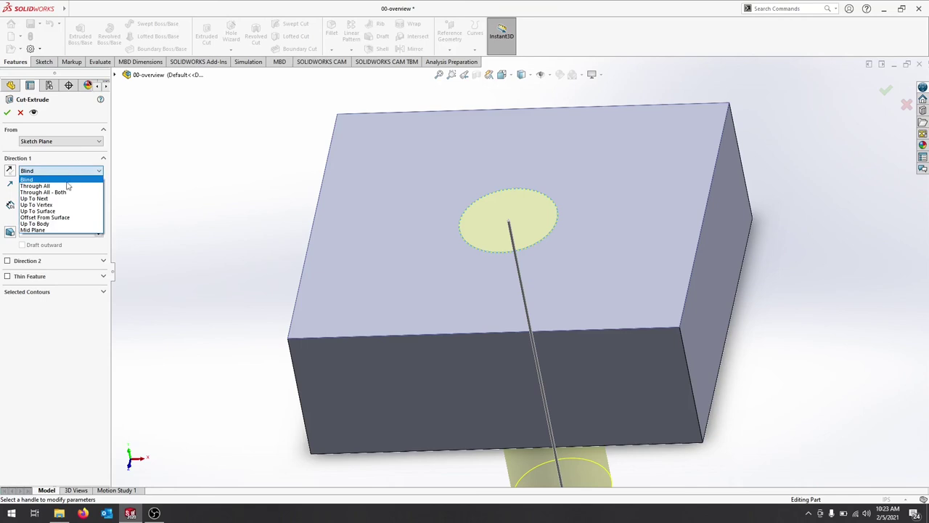
pyautogui.click(64, 187)
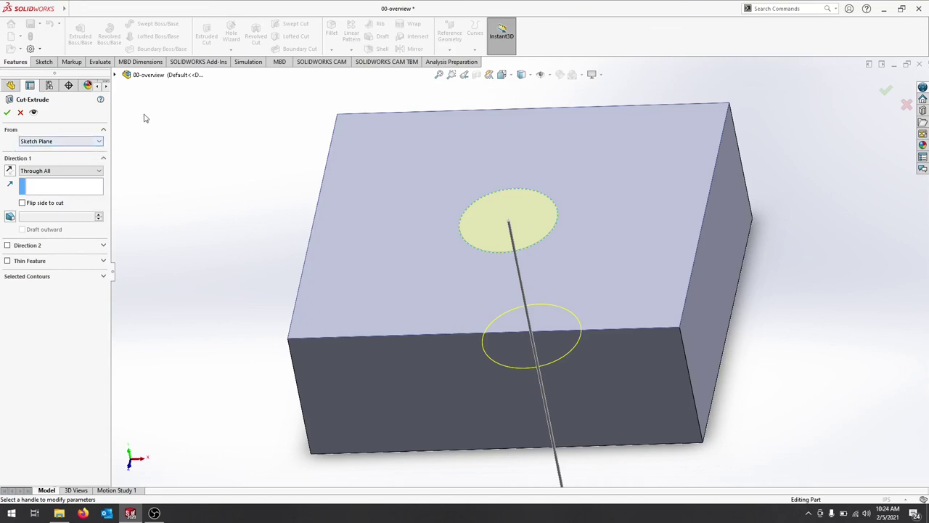
pyautogui.click(115, 75)
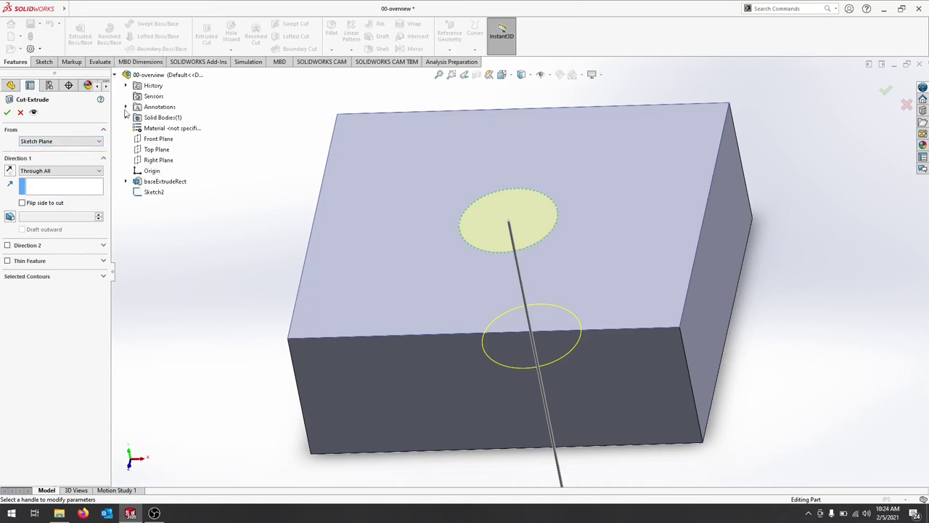
pyautogui.click(103, 277)
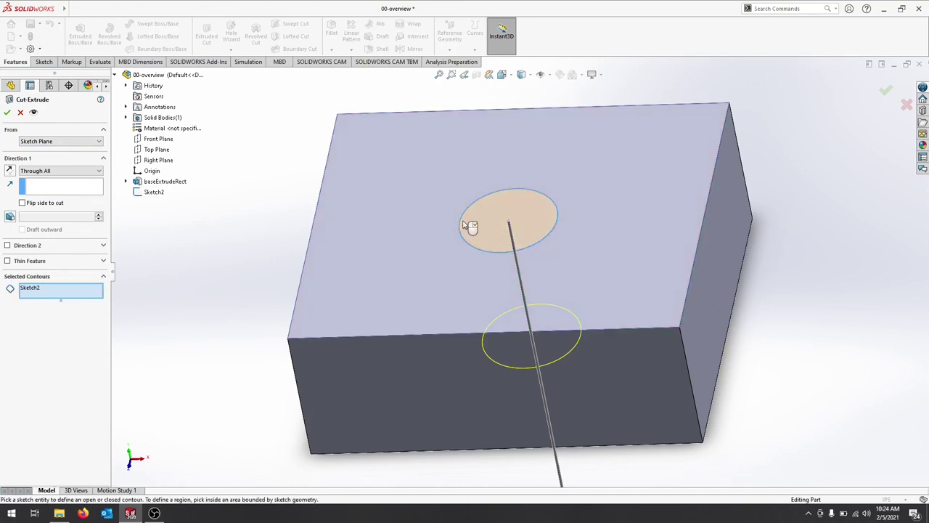
pyautogui.click(8, 114)
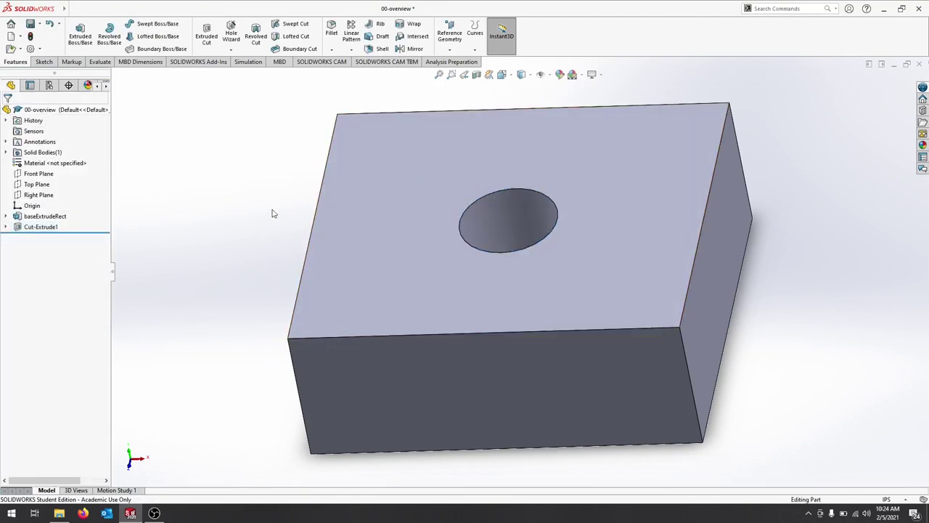
# Rename Cut-Extrude1 to centerHole, save the part, and fit the block in view.
pyautogui.moveTo(275, 179)
pyautogui.mouseDown(button='middle')
pyautogui.moveTo(275, 268)
pyautogui.moveTo(297, 293)
pyautogui.moveTo(284, 269)
pyautogui.moveTo(289, 190)
pyautogui.mouseUp(button='middle')
pyautogui.hotkey('ctrl', '7')
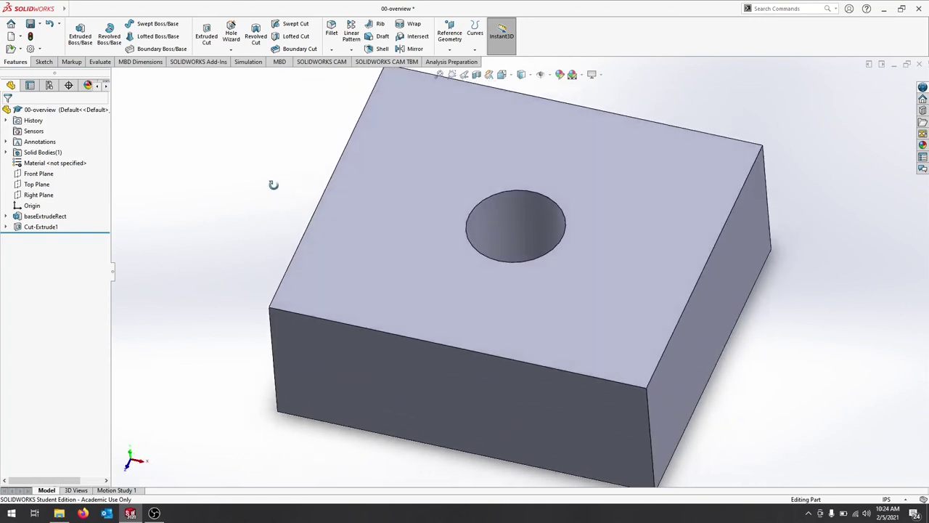
pyautogui.click(41, 227)
pyautogui.click(45, 228)
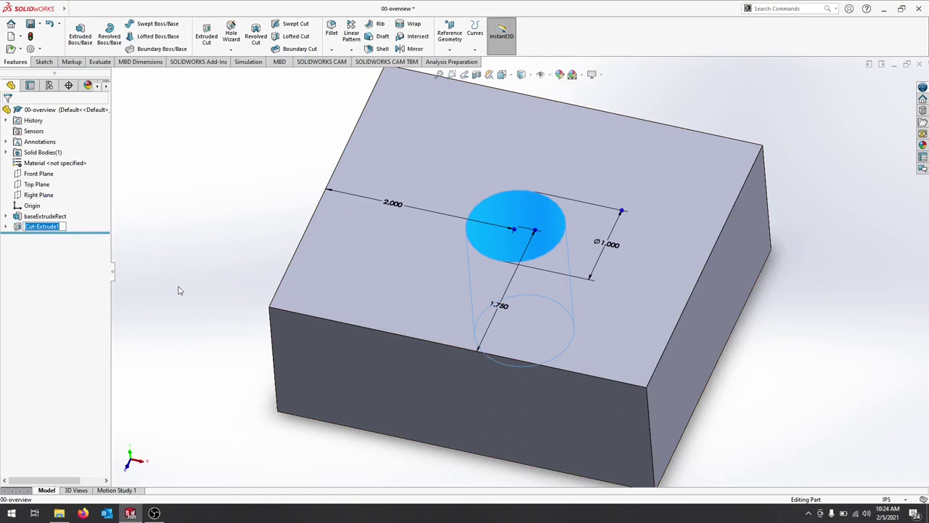
pyautogui.write('centerHole')
pyautogui.press('Return')
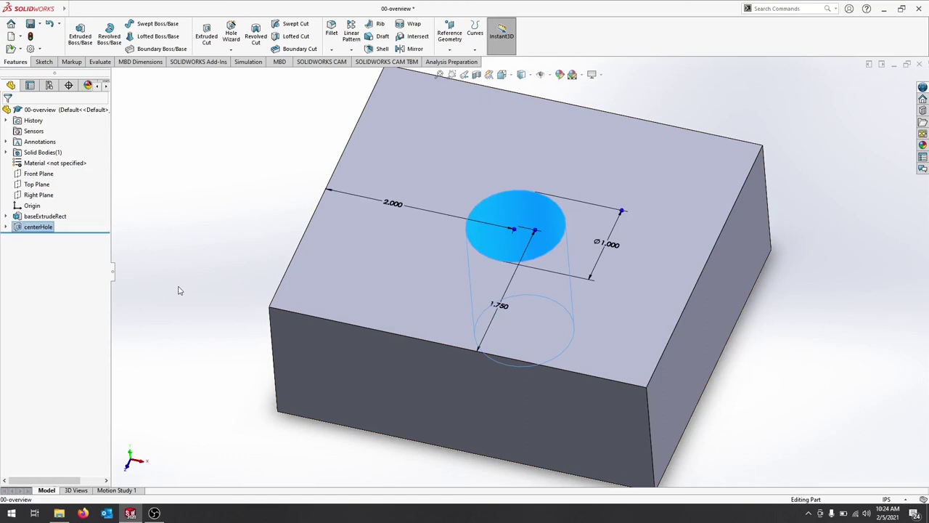
pyautogui.click(256, 183)
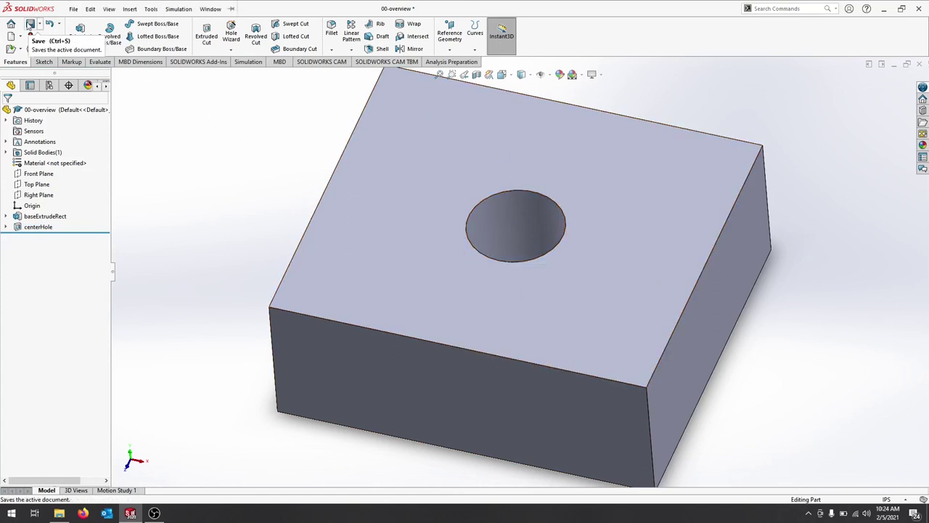
pyautogui.click(30, 24)
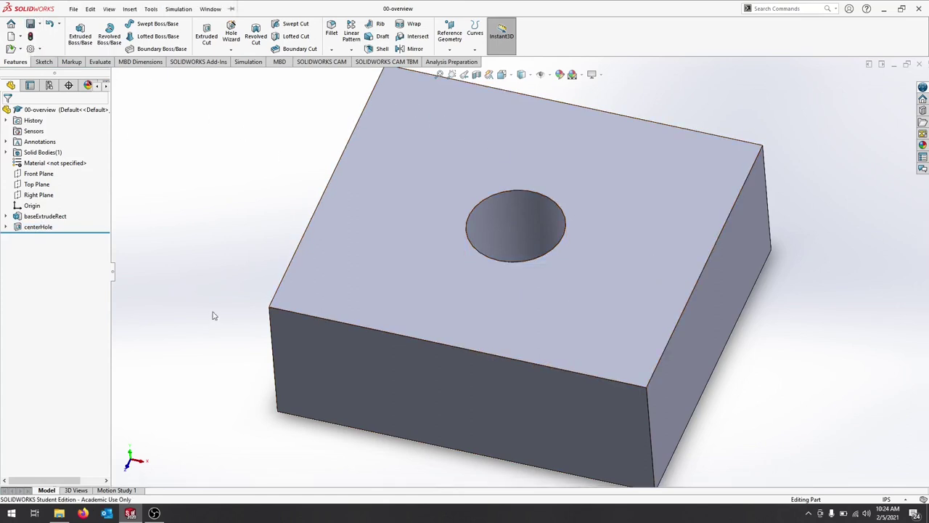
pyautogui.press('f')
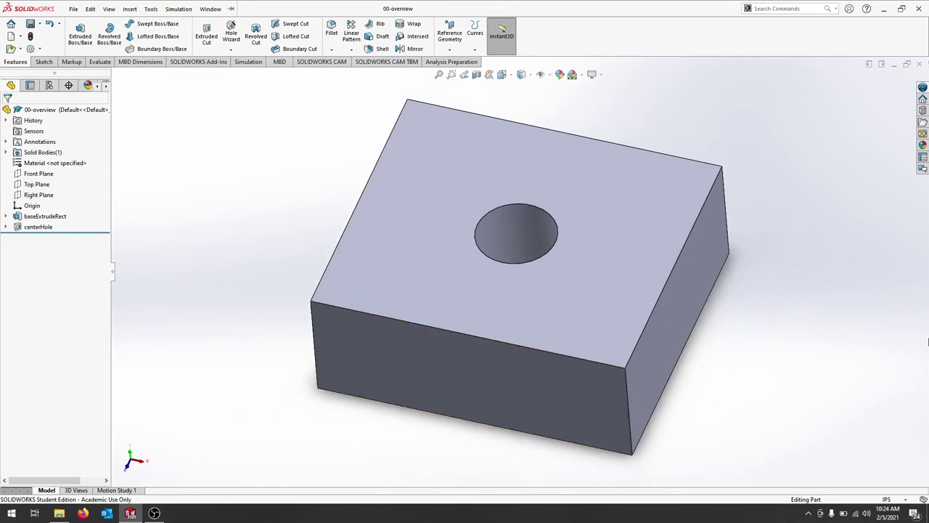